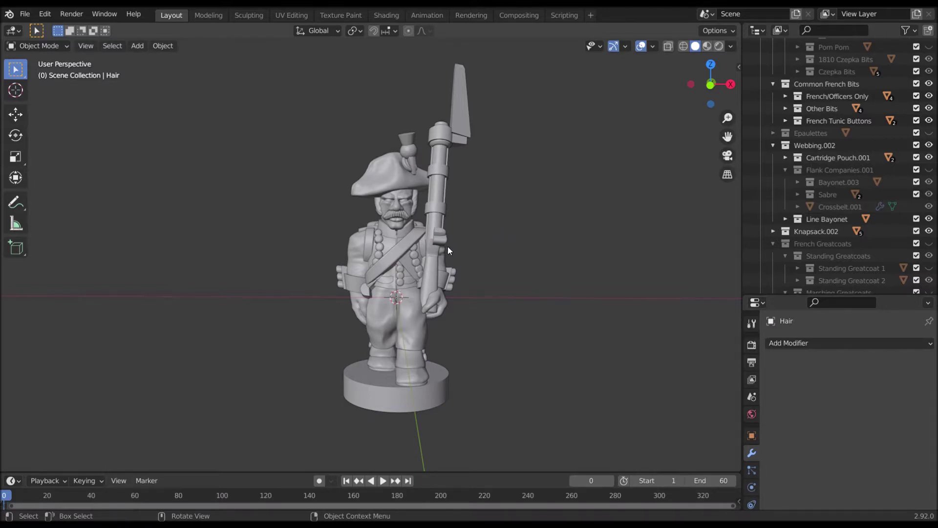
Step: Inspect the fusilier's head from all sides, selecting and deselecting the bicorne and pigtail
middle_click_drag(449, 250, 433, 198)
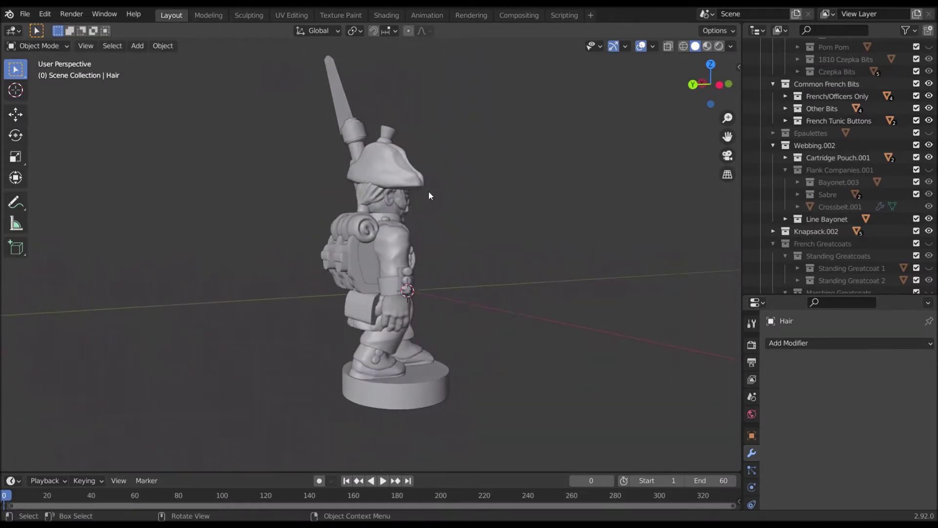
middle_click_drag(544, 266, 396, 162)
left_click(394, 159)
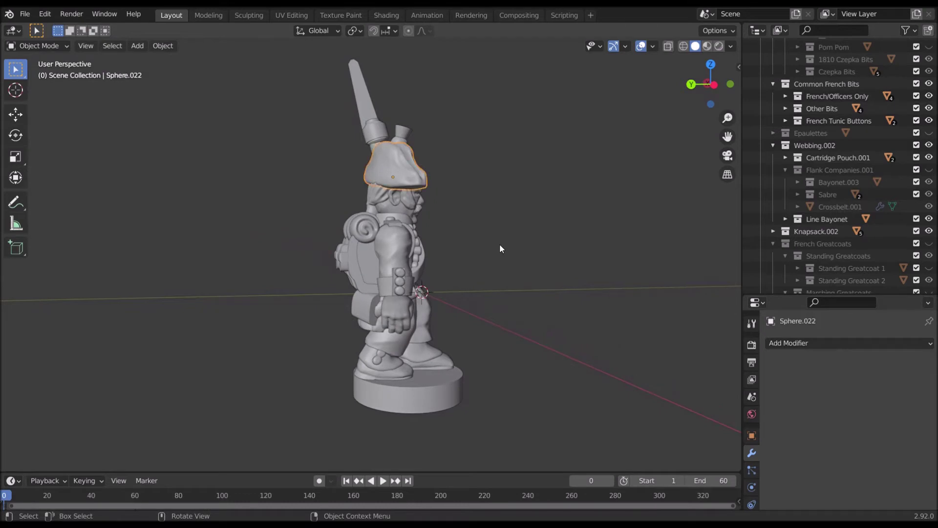
middle_click_drag(499, 243, 544, 253)
left_click(521, 244)
scroll(521, 236, "up", 4)
scroll(540, 273, "up", 3)
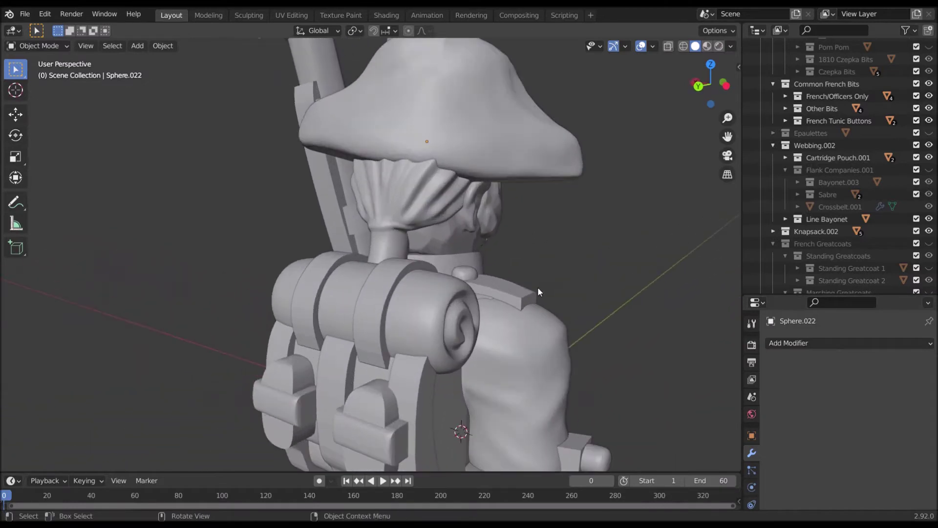
middle_click_drag(538, 286, 350, 204)
left_click(350, 202)
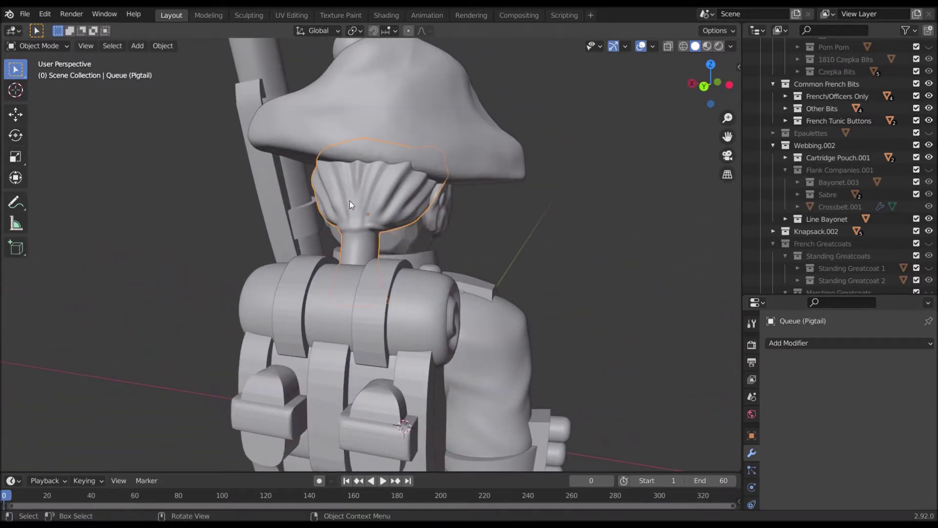
middle_click_drag(562, 227, 494, 225)
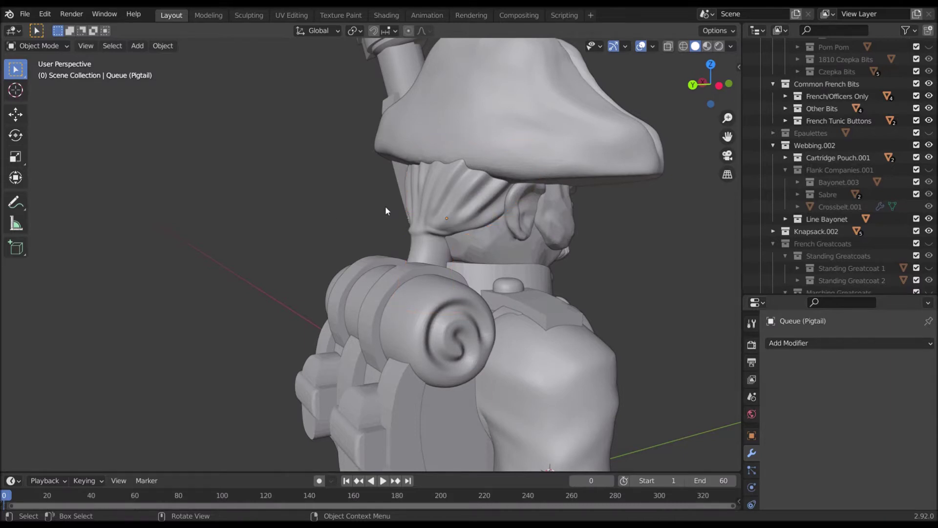
middle_click_drag(364, 215, 301, 228)
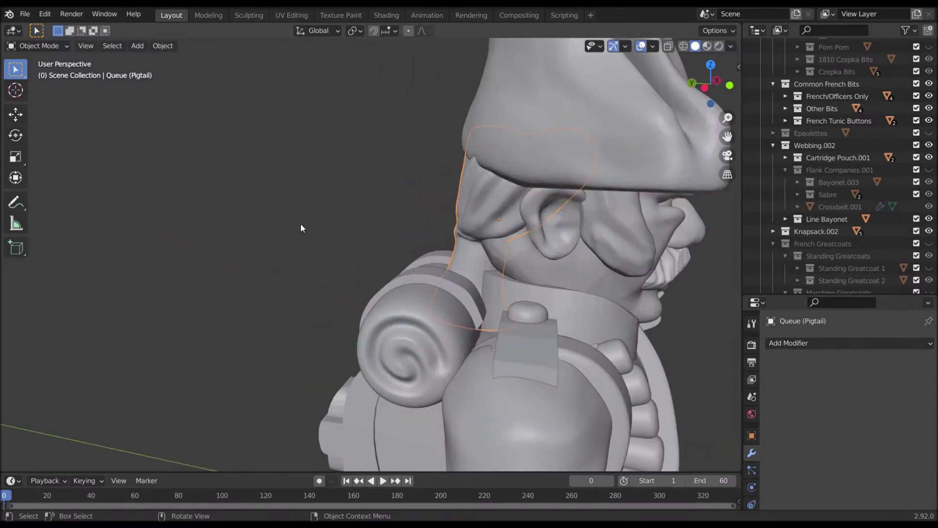
left_click(300, 229)
middle_click_drag(301, 228, 371, 220)
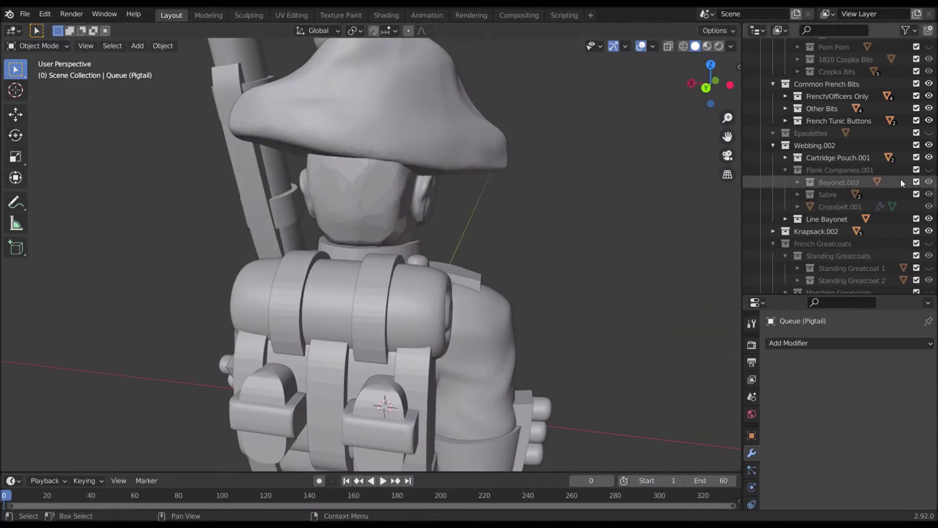
Step: Unhide the Hair object at the top of the Outliner and view the head side-on
scroll(837, 194, "up", 6)
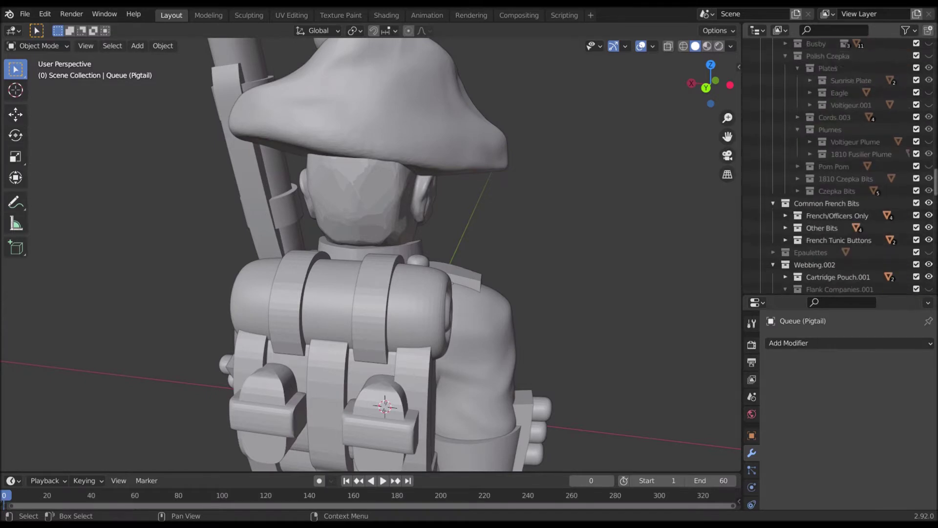
scroll(837, 194, "up", 2)
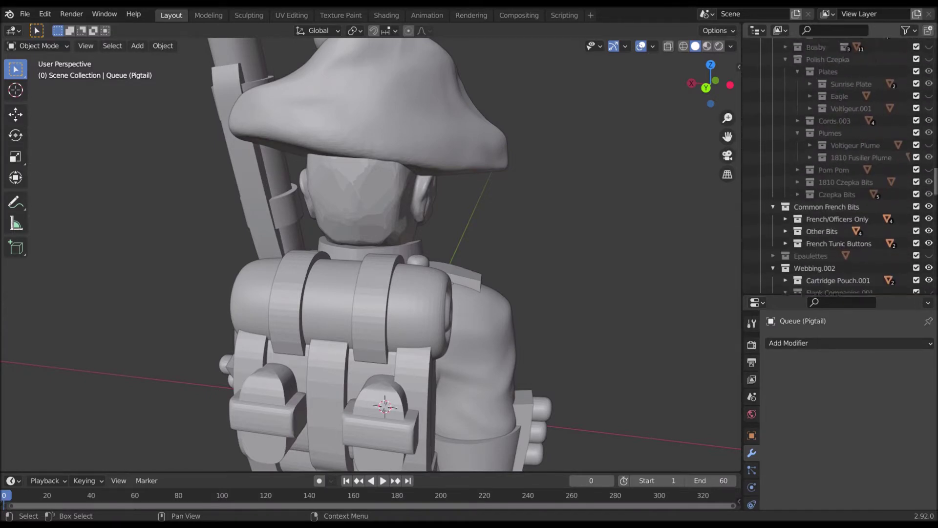
scroll(837, 194, "up", 15)
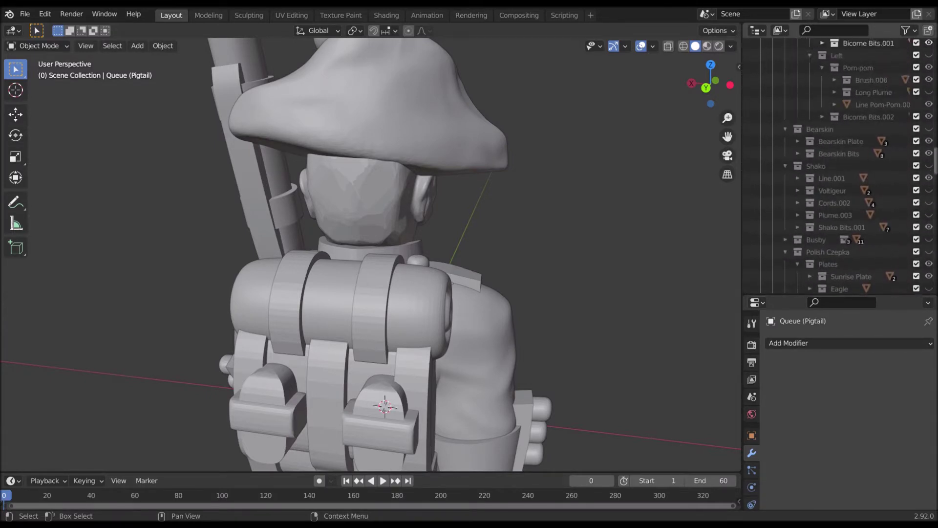
scroll(838, 167, "up", 8)
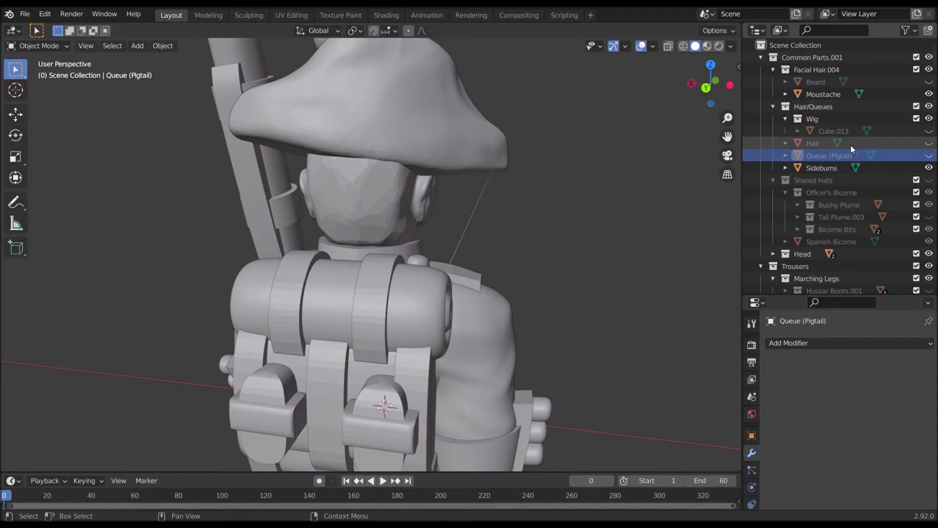
left_click(929, 143)
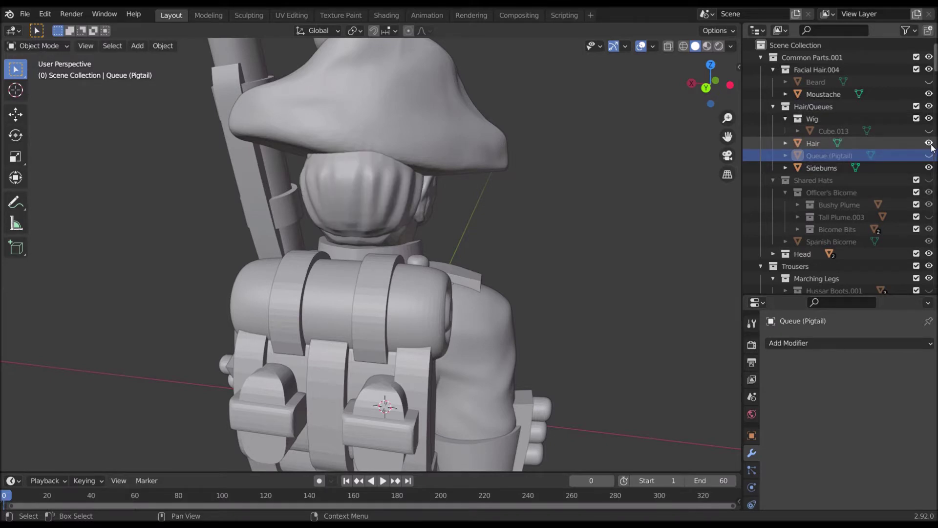
middle_click_drag(567, 166, 345, 196)
scroll(360, 161, "down", 6)
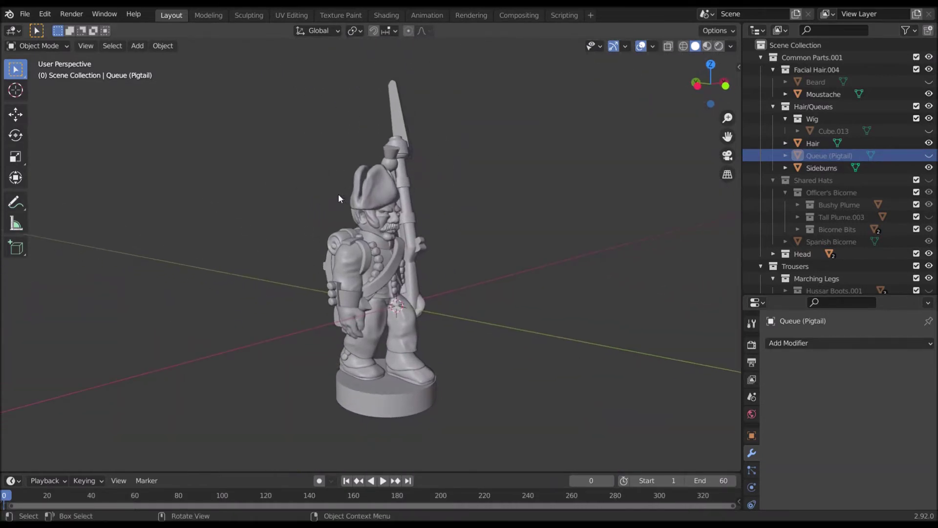
mouse_move(338, 194)
middle_mouse_down()
mouse_move(191, 201)
mouse_move(325, 192)
middle_mouse_up()
scroll(322, 195, "up", 3)
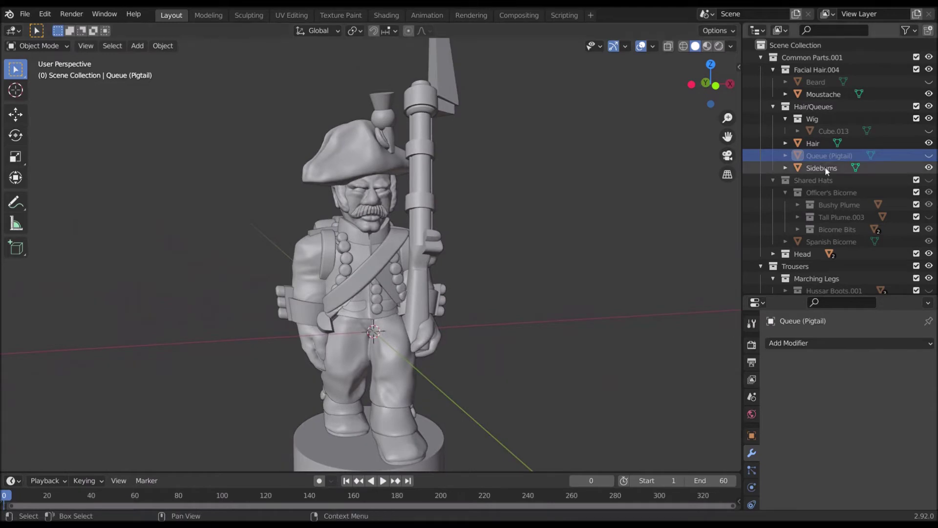
middle_click_drag(461, 224, 511, 222)
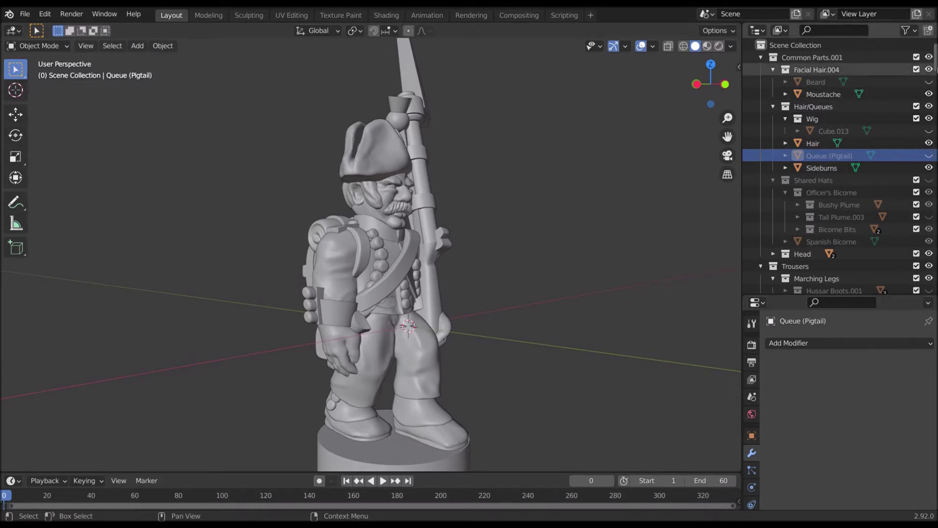
scroll(841, 166, "down", 20)
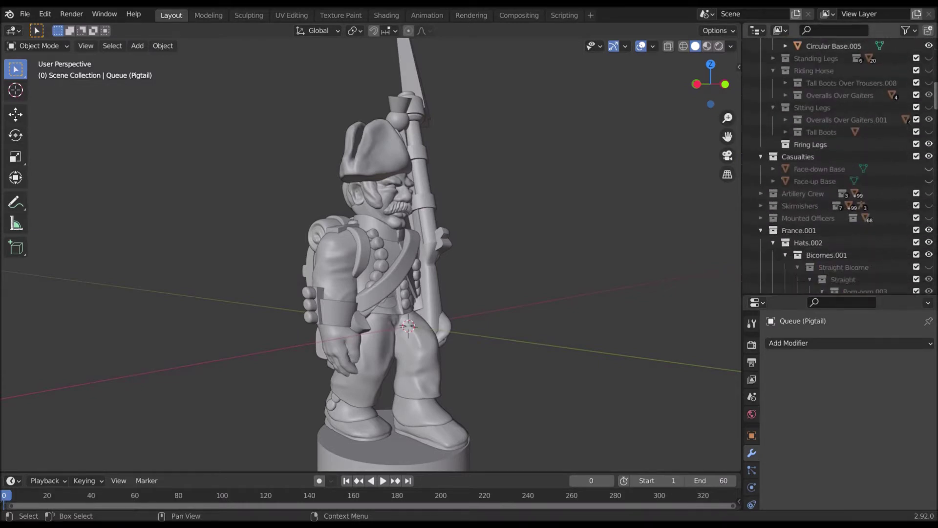
scroll(840, 166, "up", 8)
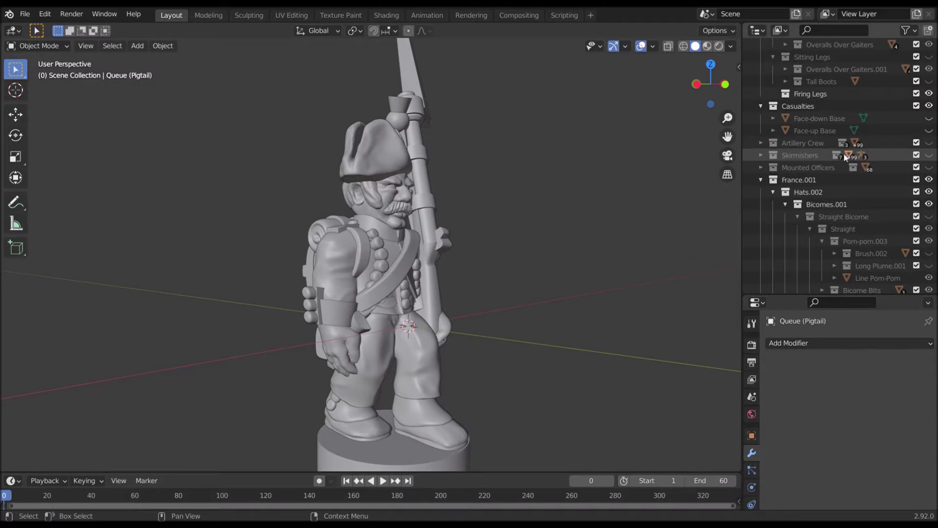
Step: Make the Skirmishers collection visible in the viewport
left_click(928, 155)
scroll(619, 223, "up", 3)
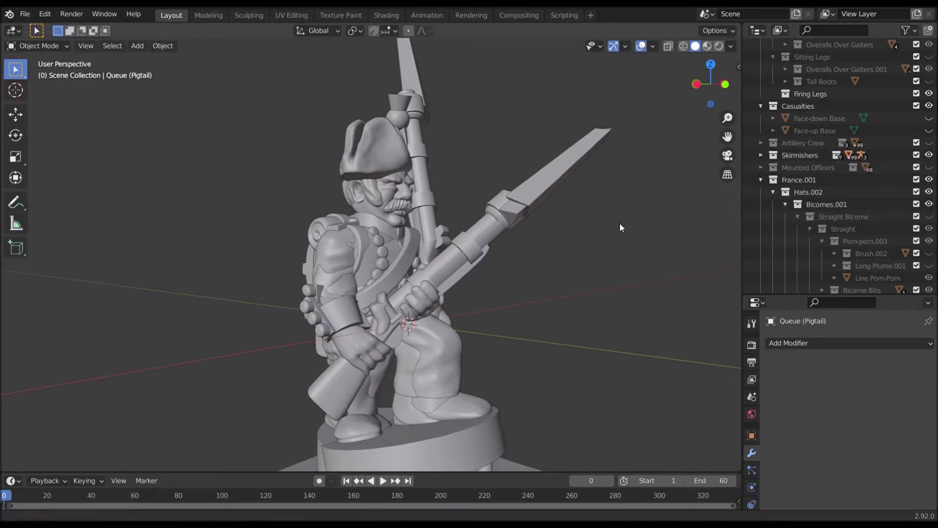
left_click(760, 155)
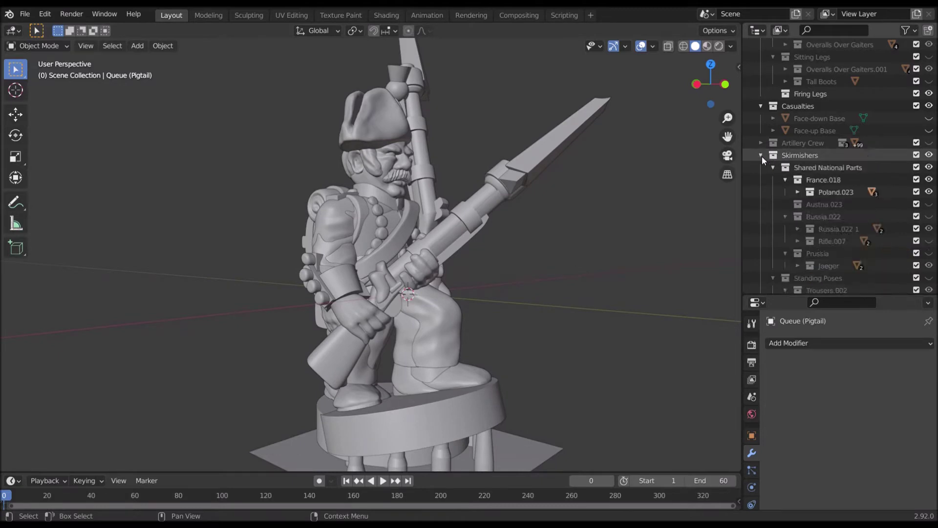
left_click(761, 155)
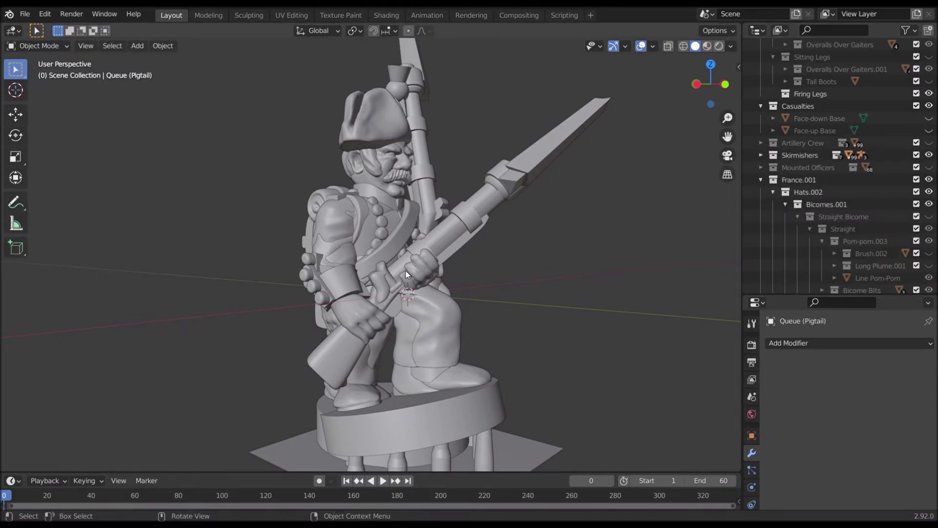
middle_click_drag(405, 271, 685, 246)
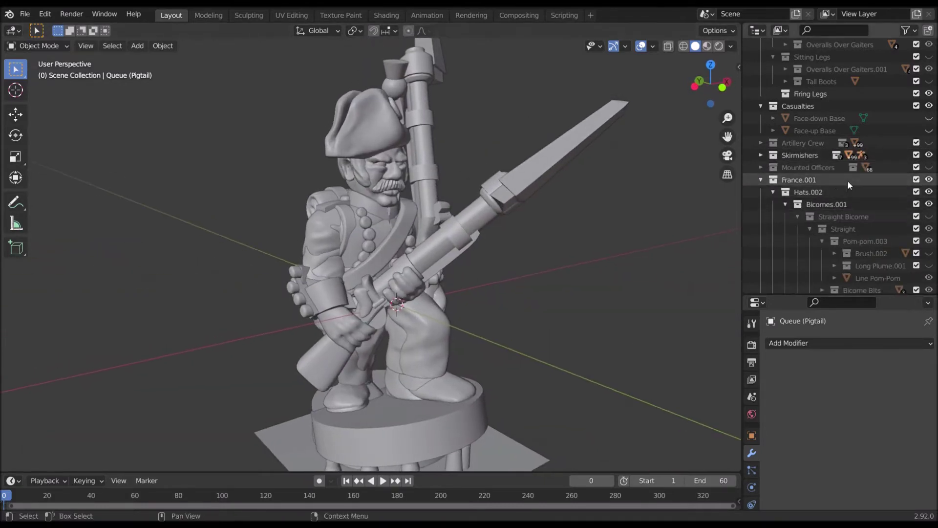
scroll(841, 182, "down", 15)
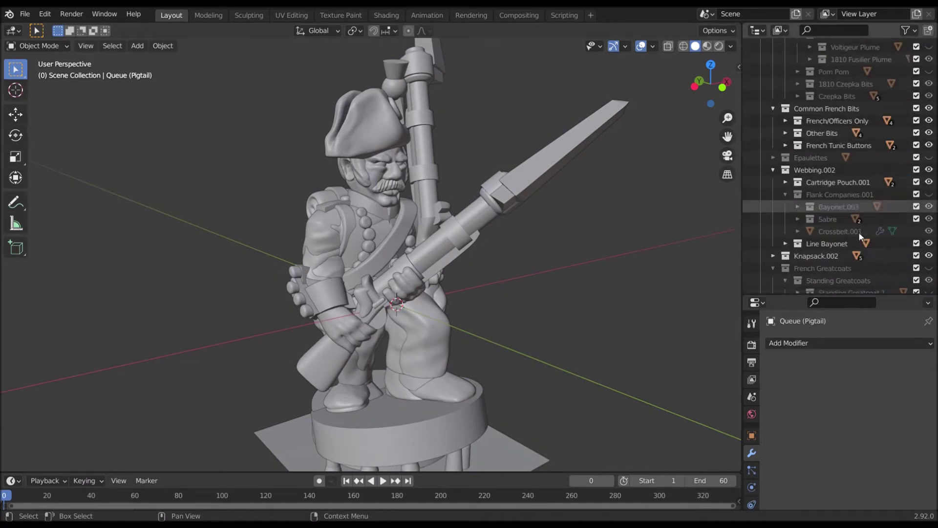
scroll(858, 231, "down", 10)
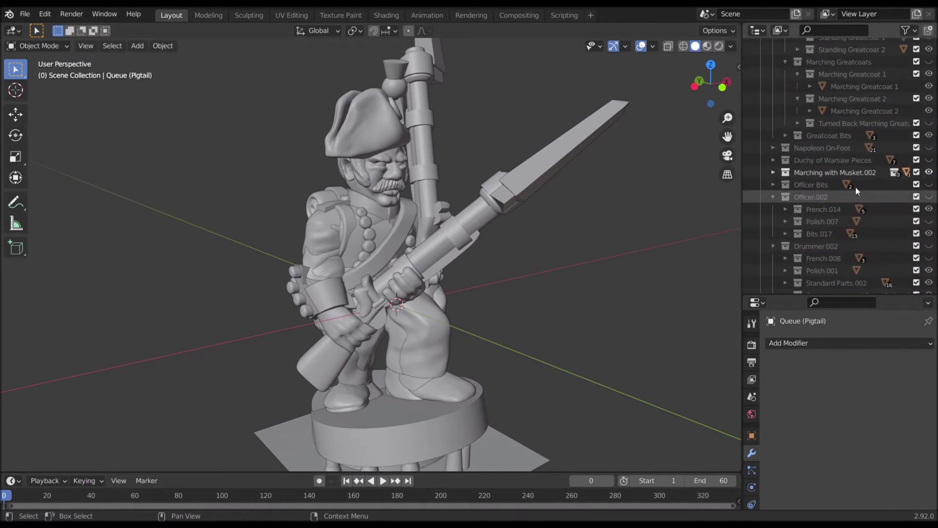
Step: Hide Marching with Musket.002 and the Marching Legs collection
left_click(928, 172)
middle_click_drag(733, 203, 634, 225)
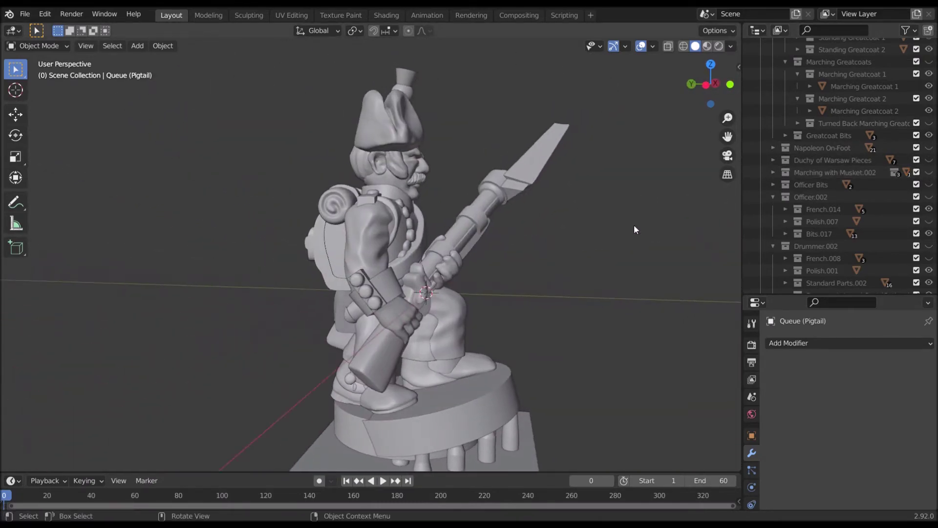
scroll(830, 264, "up", 10)
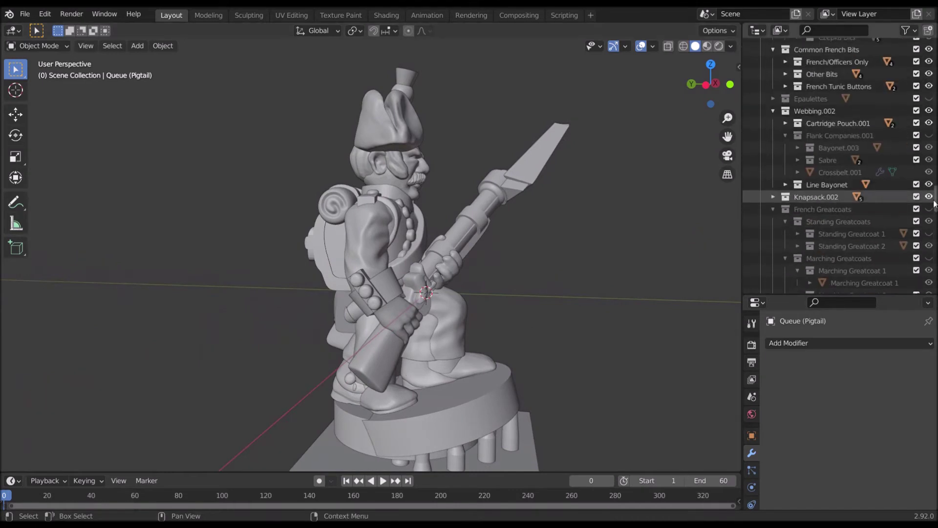
scroll(840, 166, "up", 15)
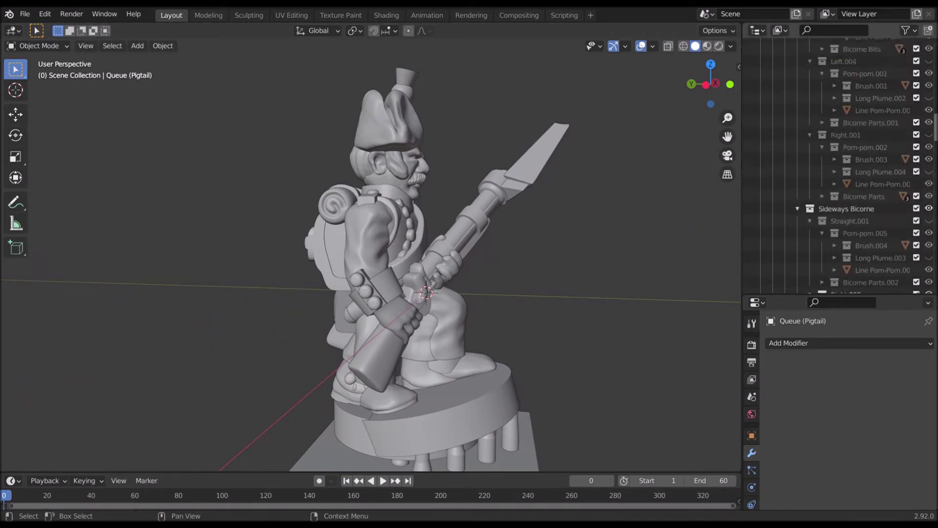
scroll(815, 157, "up", 12)
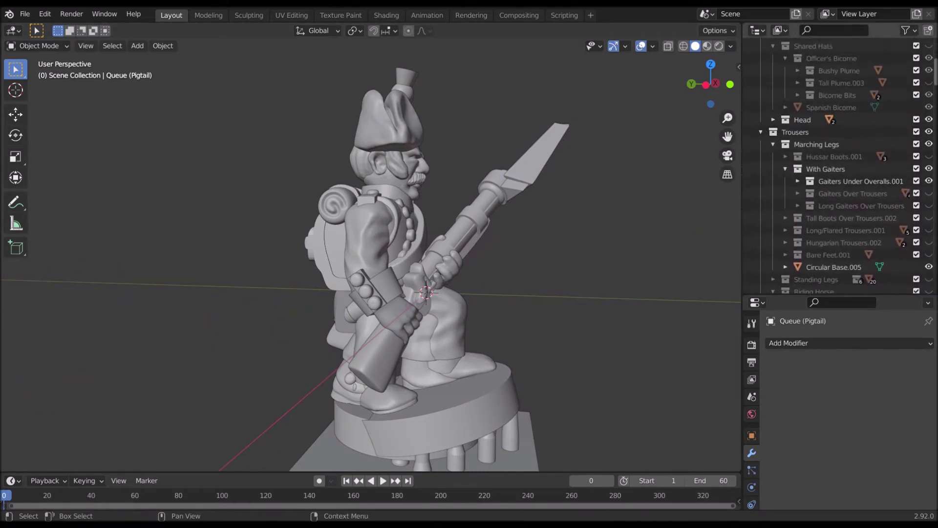
left_click(928, 153)
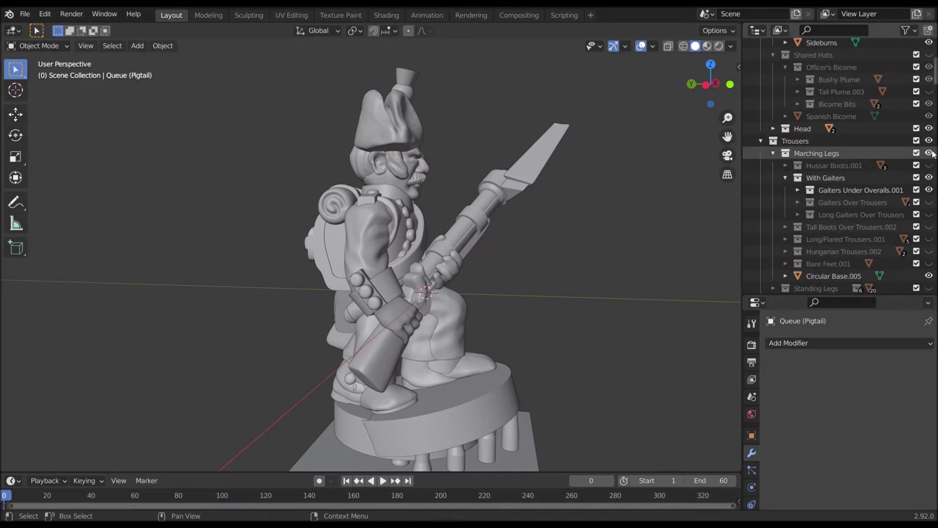
middle_click_drag(606, 266, 557, 275)
scroll(840, 166, "up", 15)
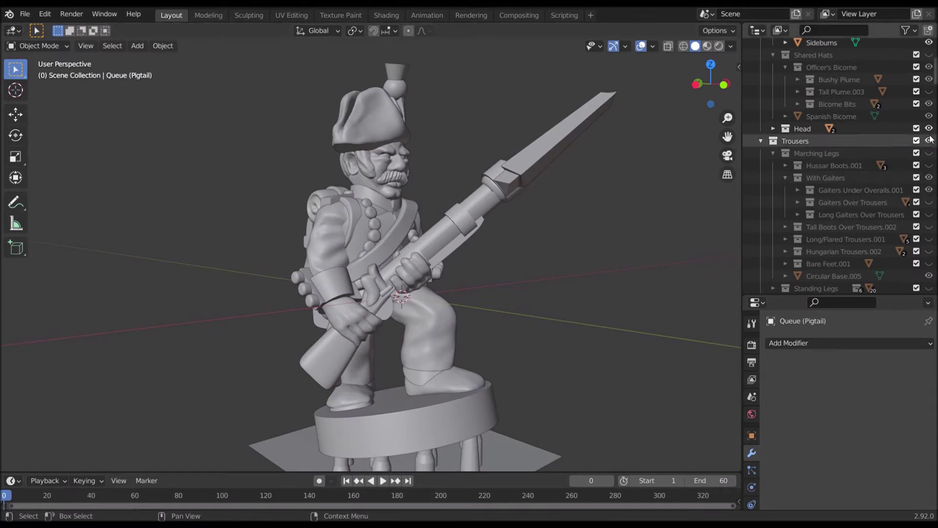
Step: Expand Skirmishers and hide its Stooping collection's legs, musket and base
scroll(840, 167, "down", 15)
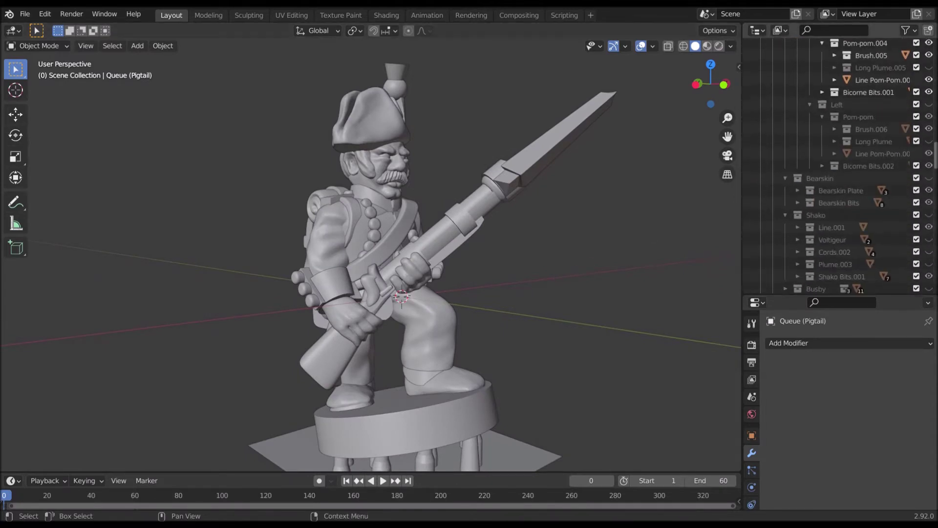
scroll(840, 166, "down", 15)
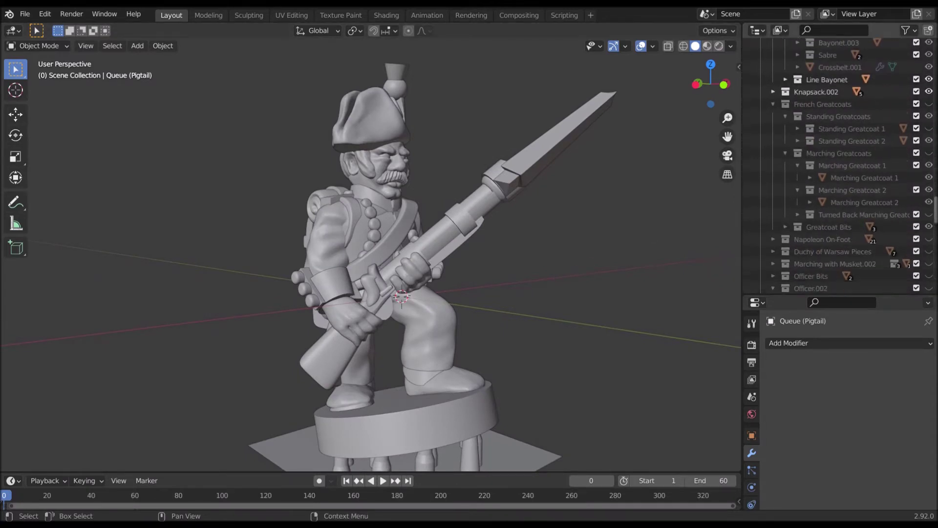
scroll(840, 166, "up", 15)
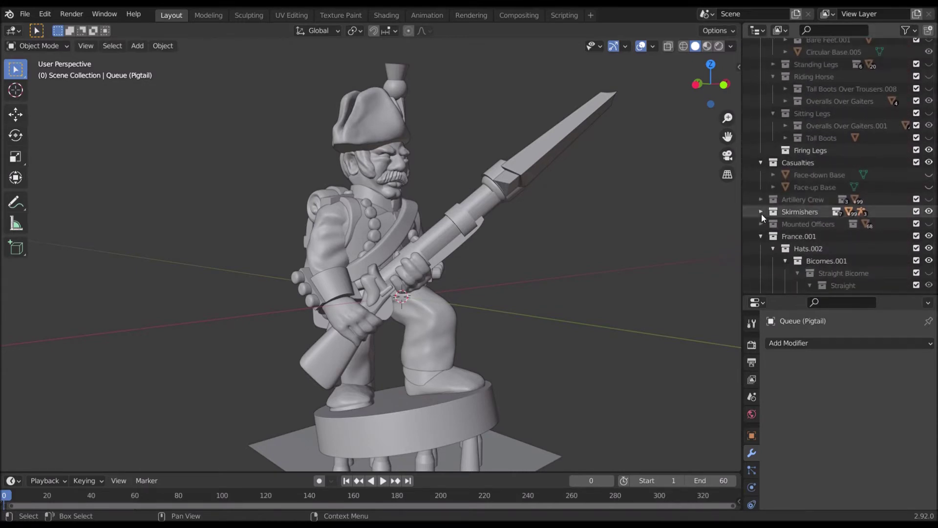
left_click(761, 212)
scroll(843, 201, "down", 3)
scroll(843, 202, "down", 10)
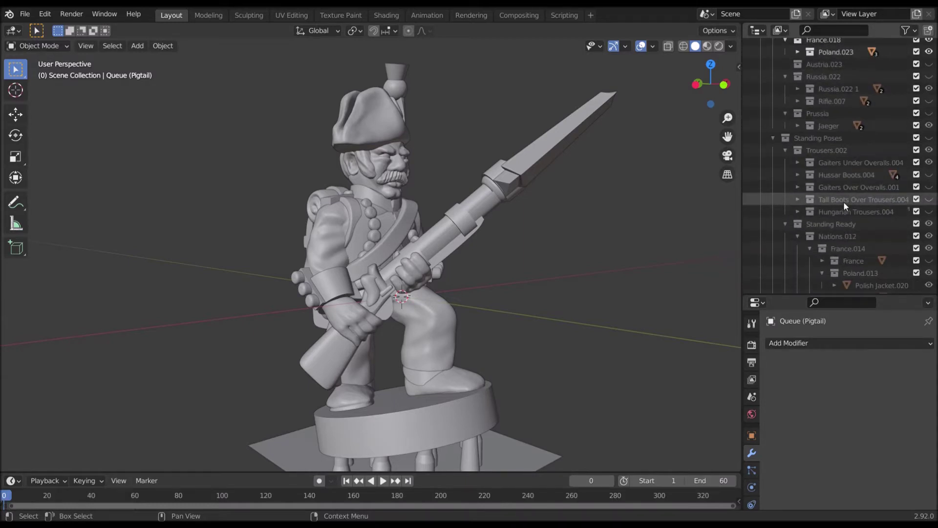
scroll(849, 209, "down", 12)
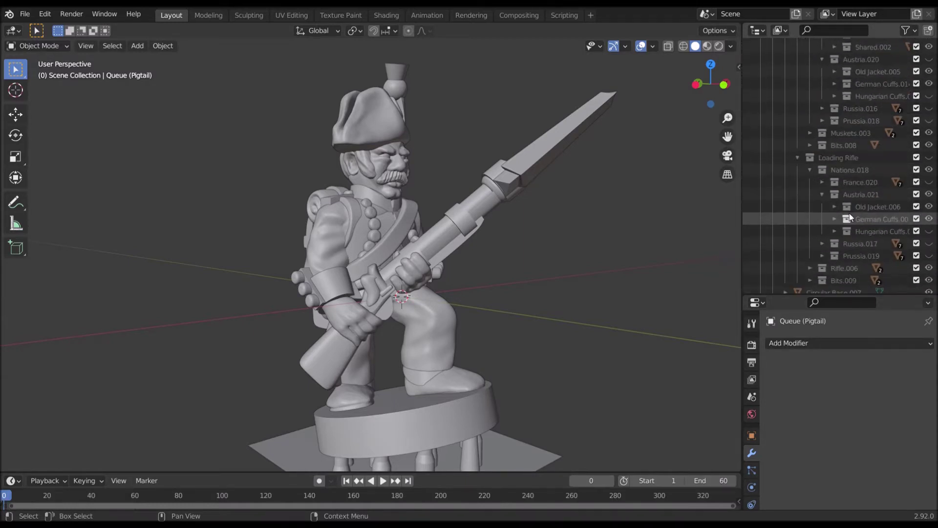
scroll(849, 208, "down", 12)
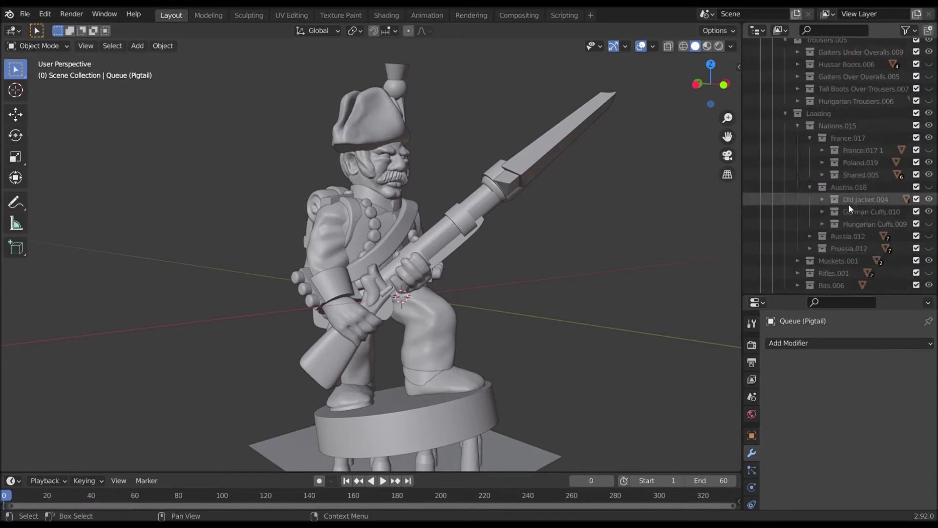
scroll(849, 199, "up", 3)
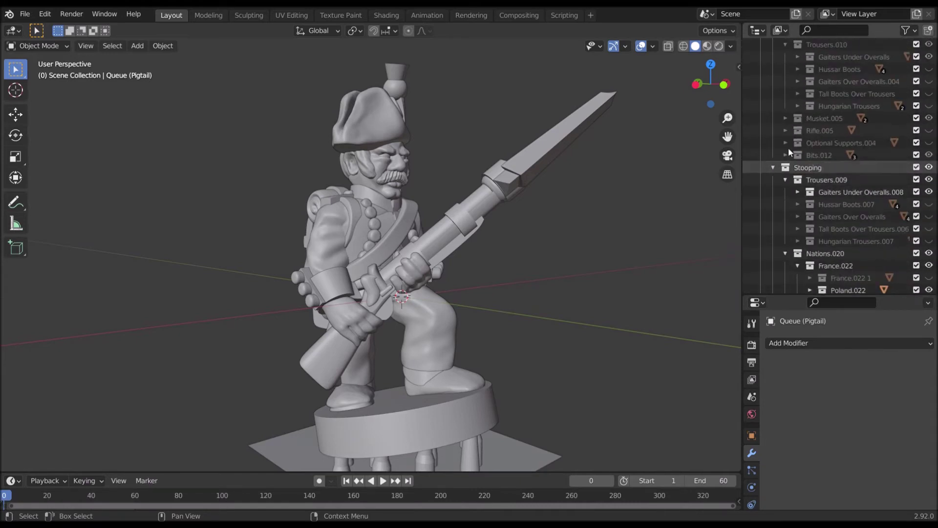
left_click(929, 167)
Step: Make the Kneeling Ready collection visible
scroll(911, 182, "up", 10)
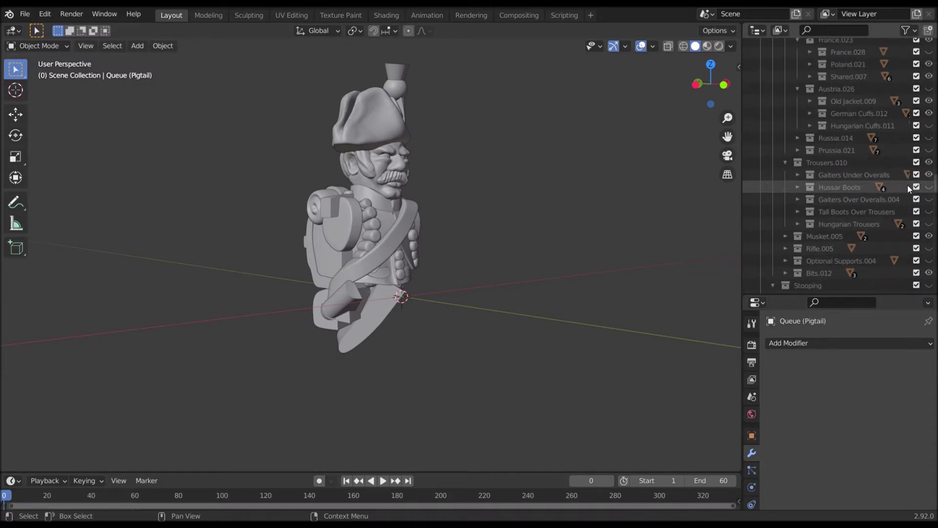
scroll(904, 188, "up", 10)
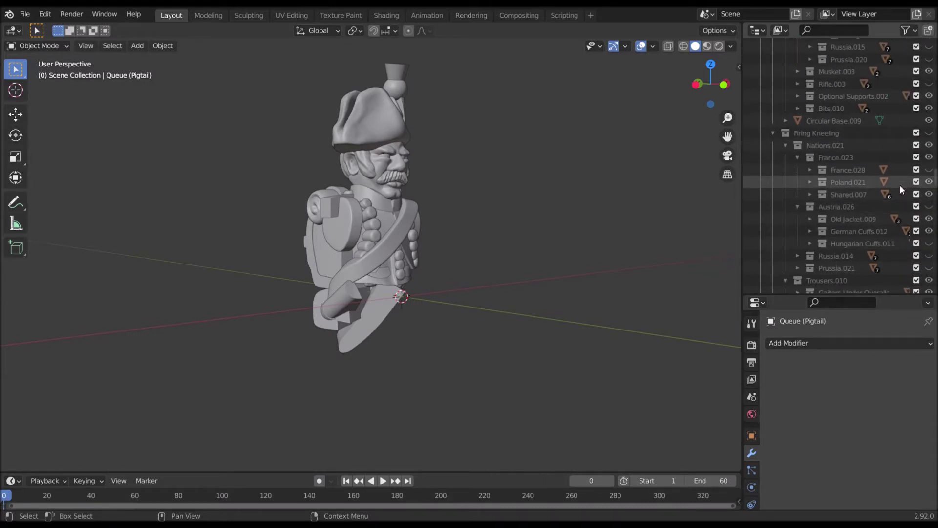
scroll(900, 186, "up", 10)
scroll(899, 186, "up", 10)
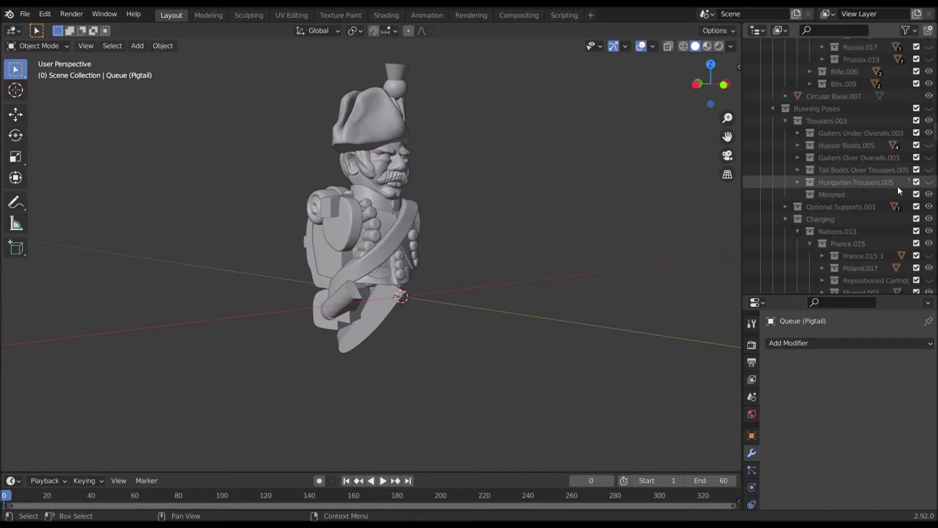
scroll(897, 186, "down", 5)
scroll(898, 235, "down", 10)
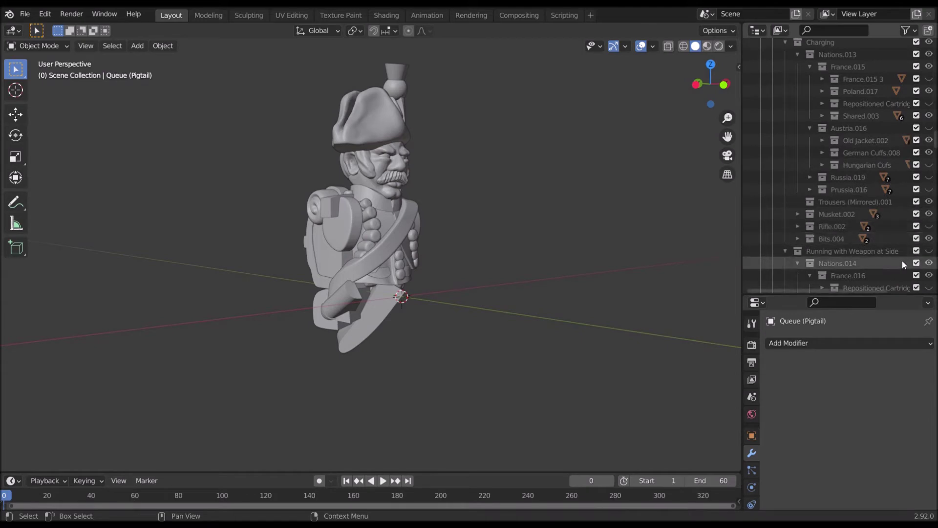
scroll(898, 248, "down", 10)
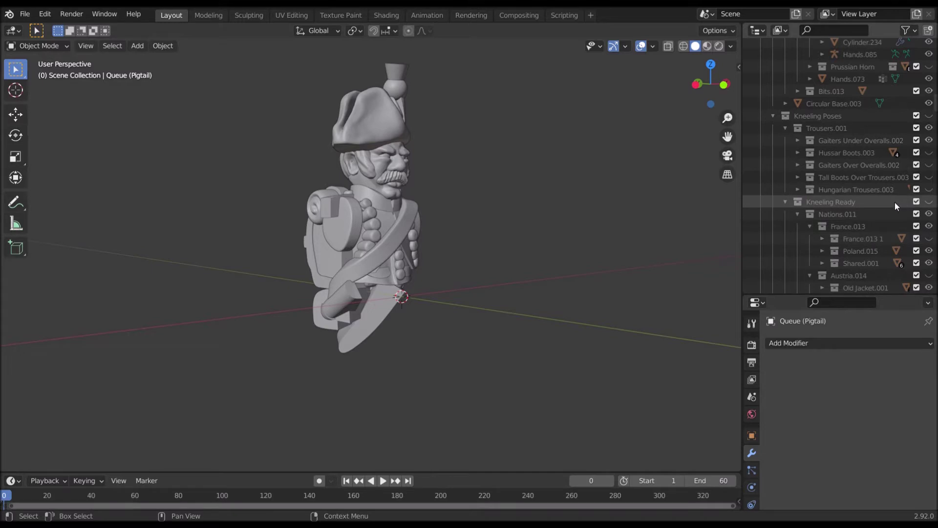
left_click(929, 202)
Step: Show the Kneeling Poses collection and hide the overlapping Loading Kneeling figure
scroll(930, 205, "up", 2)
left_click(929, 155)
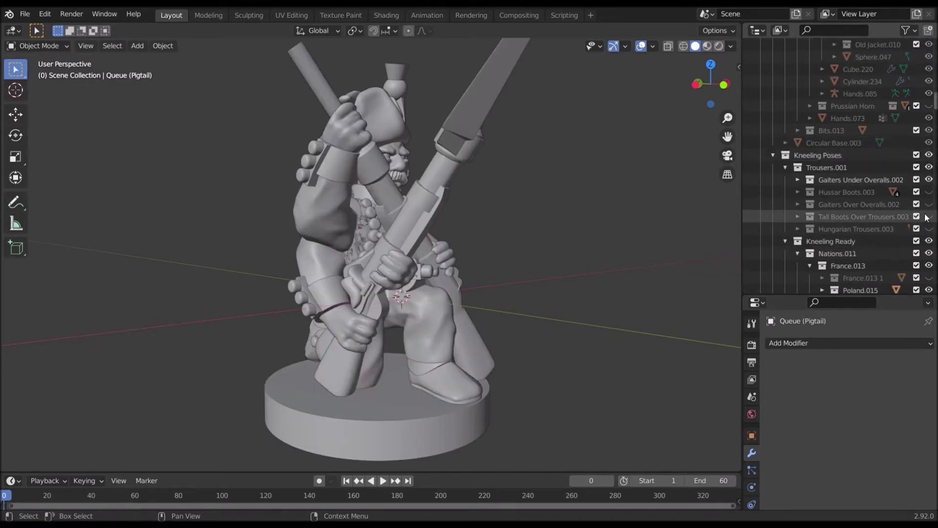
scroll(927, 217, "down", 8)
left_click(928, 248)
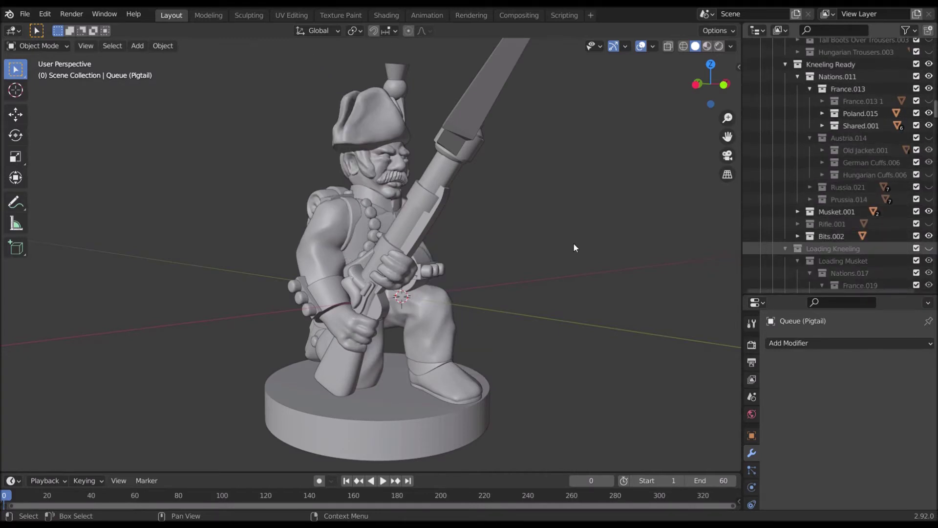
mouse_move(573, 247)
middle_mouse_down()
mouse_move(420, 250)
mouse_move(562, 244)
middle_mouse_up()
Step: Hide Kneeling Poses and show the Trousers.002 standing legs and base
scroll(877, 188, "up", 6)
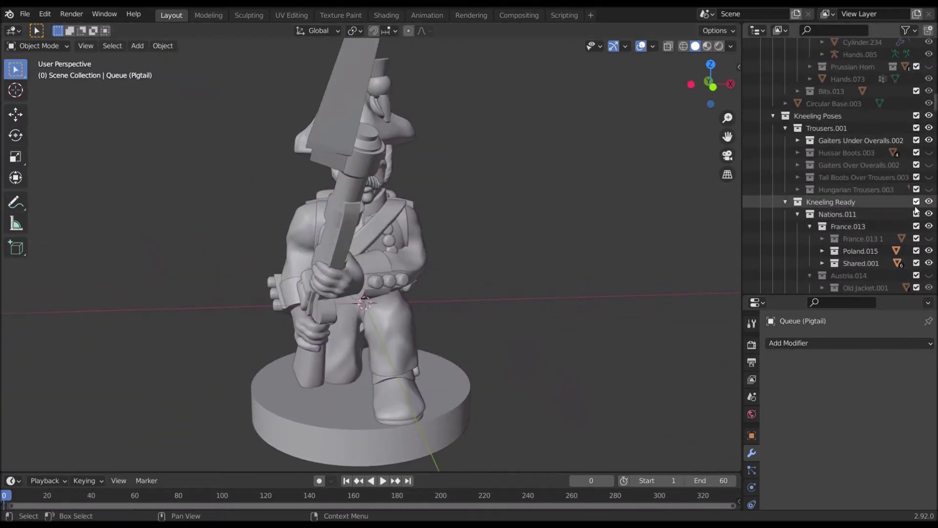
left_click(928, 115)
scroll(887, 166, "up", 6)
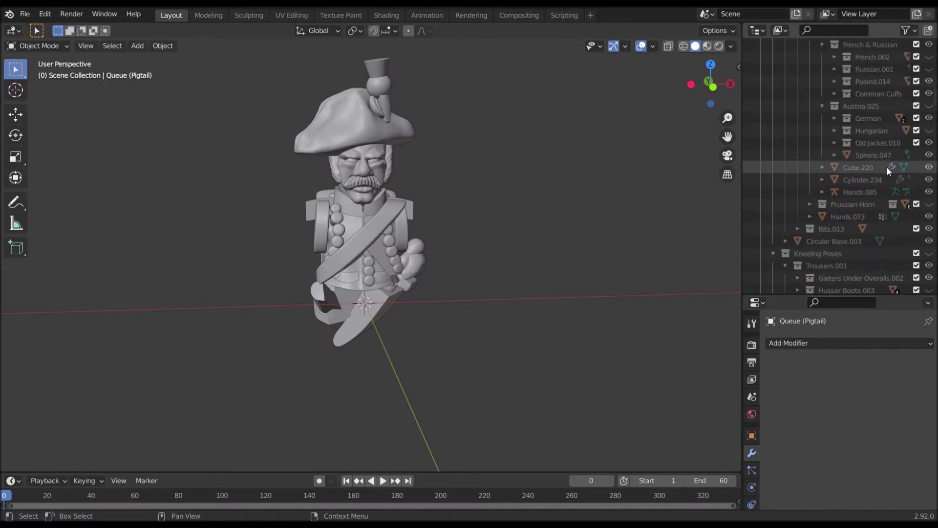
scroll(888, 170, "down", 10)
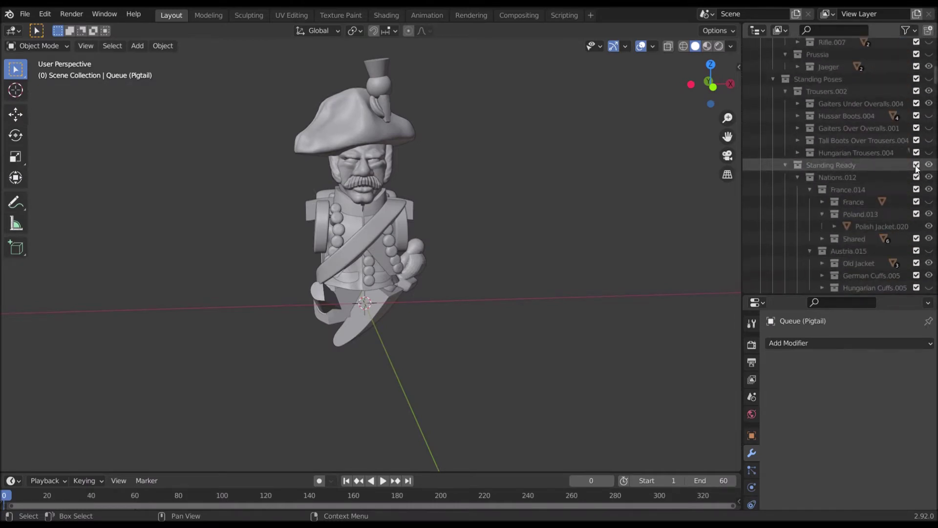
scroll(917, 157, "up", 3)
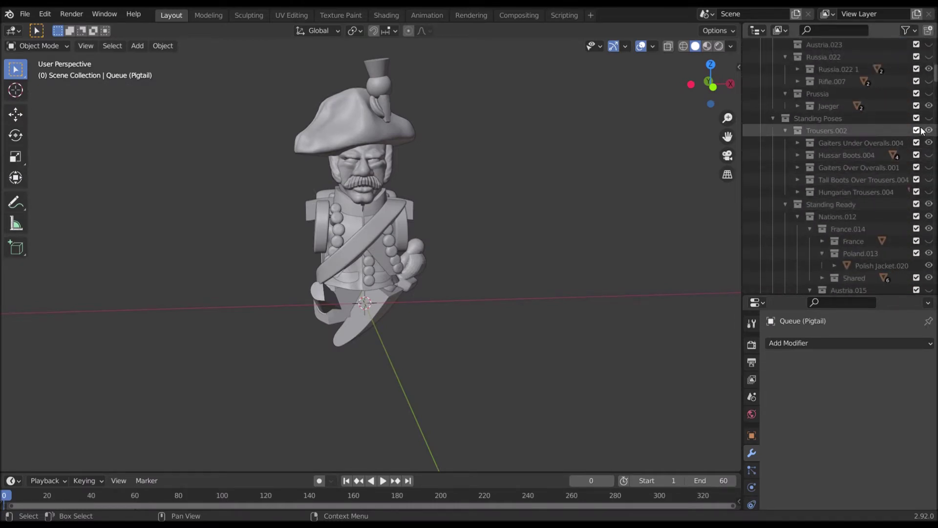
left_click(927, 130)
middle_click_drag(579, 186, 408, 245)
Step: Select the scabbard at the standing soldier's side
scroll(398, 240, "up", 7)
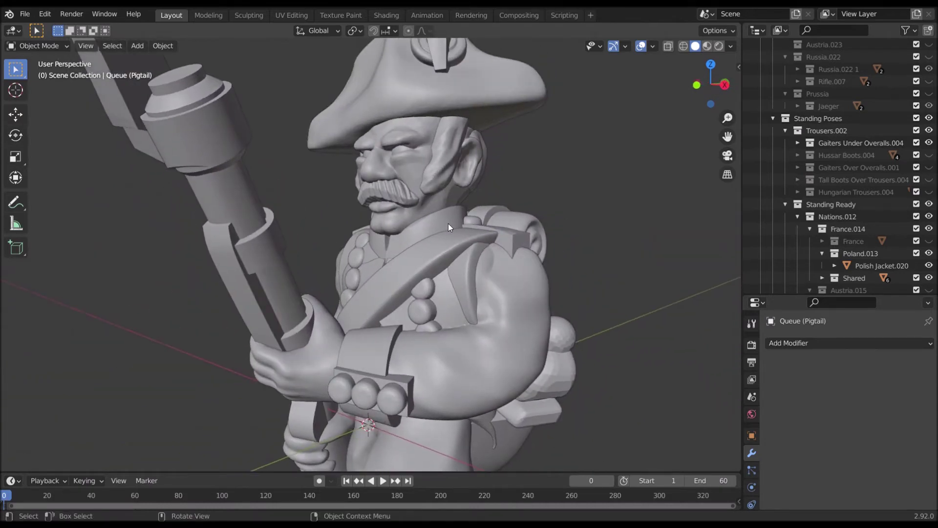
left_click(395, 198)
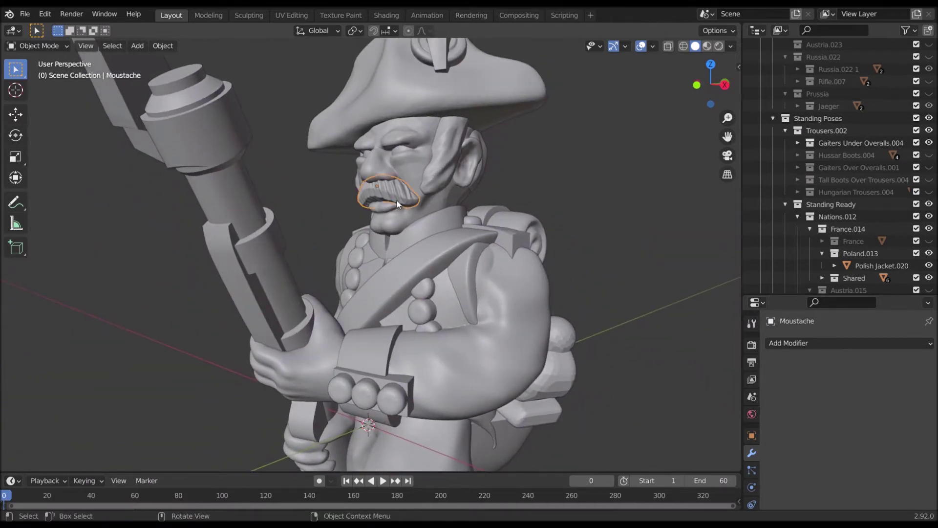
scroll(442, 227, "down", 5)
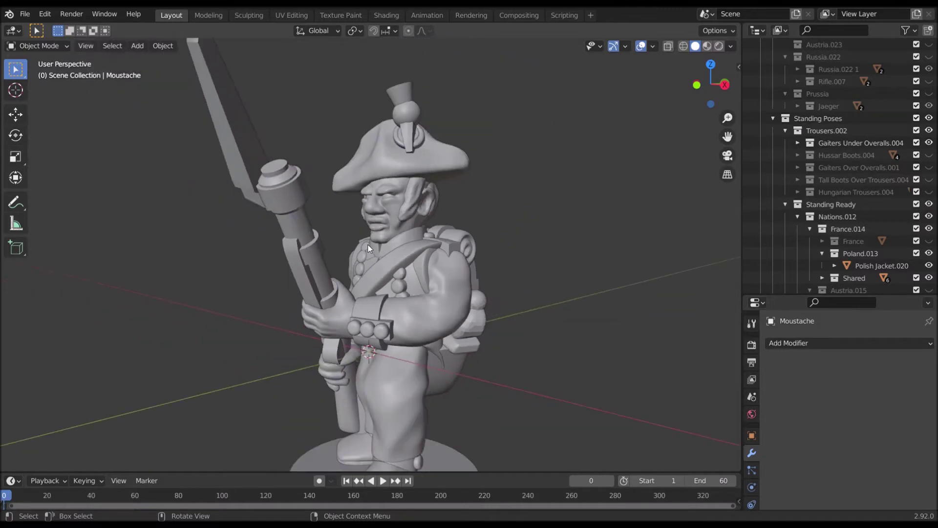
middle_click_drag(442, 227, 555, 242)
scroll(423, 279, "down", 3)
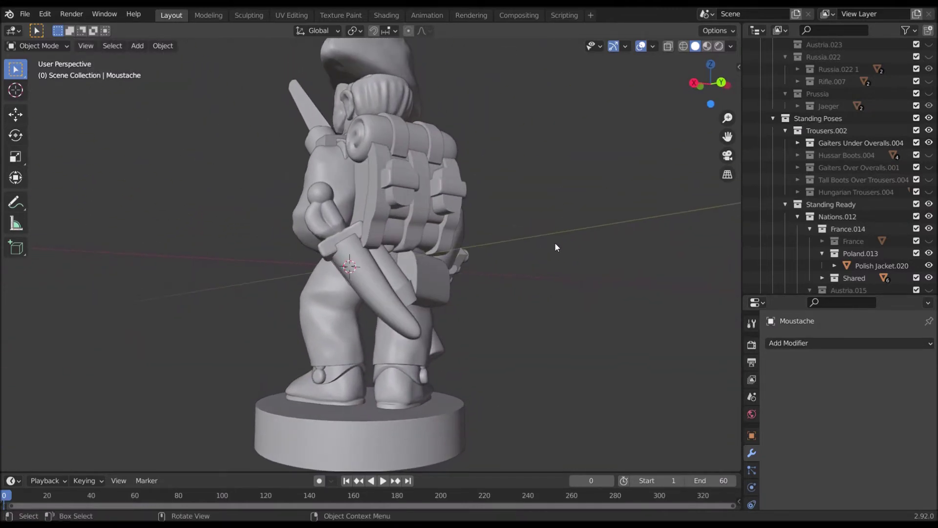
left_click(376, 293)
Step: Expand Poland.023 in the Outliner and hide Scabbard.001
scroll(827, 229, "up", 8)
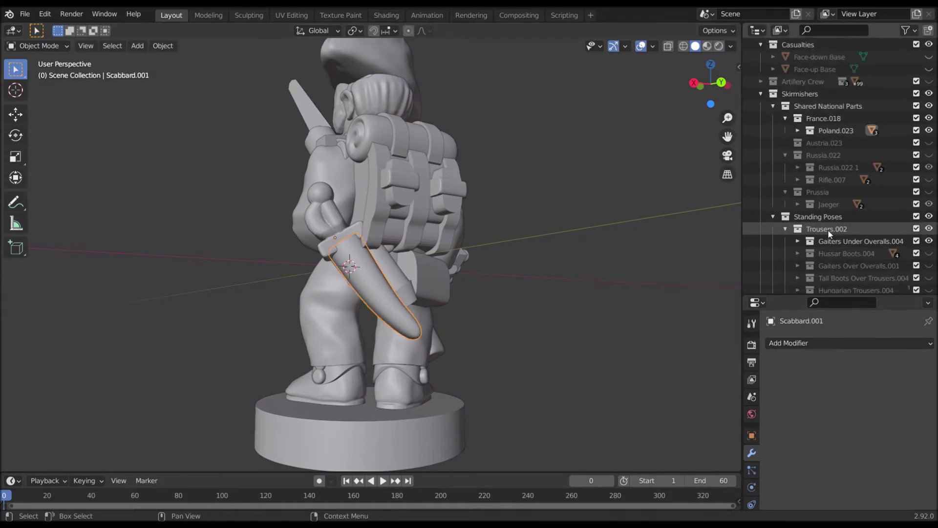
scroll(840, 210, "down", 3)
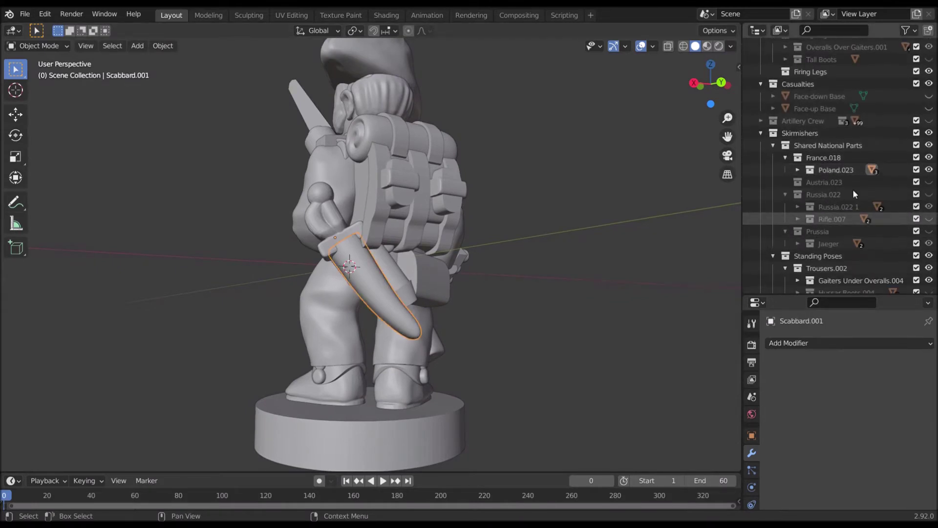
left_click(797, 170)
left_click(797, 170)
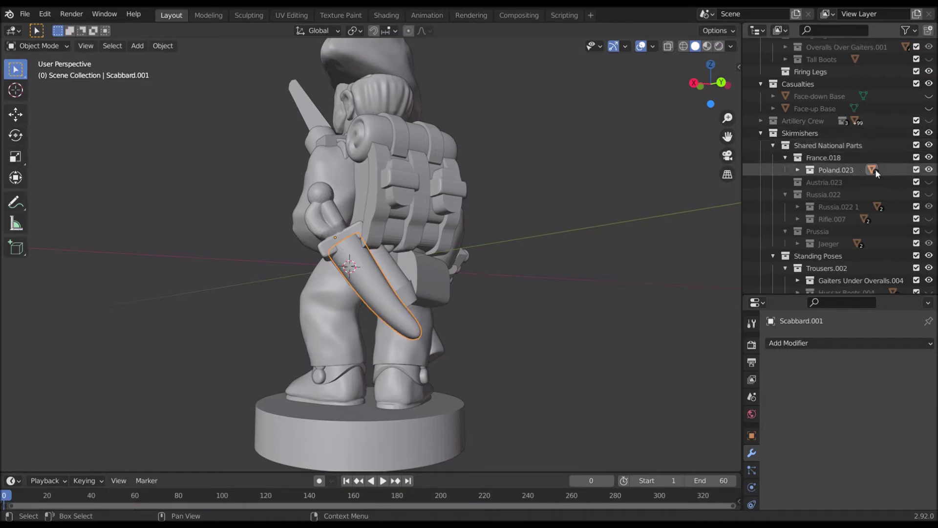
left_click(928, 170)
left_click(929, 170)
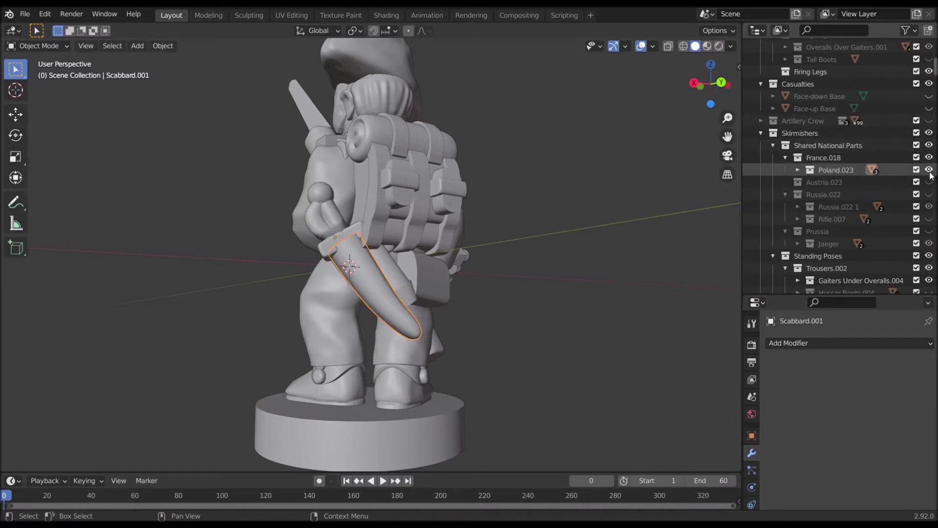
left_click(797, 170)
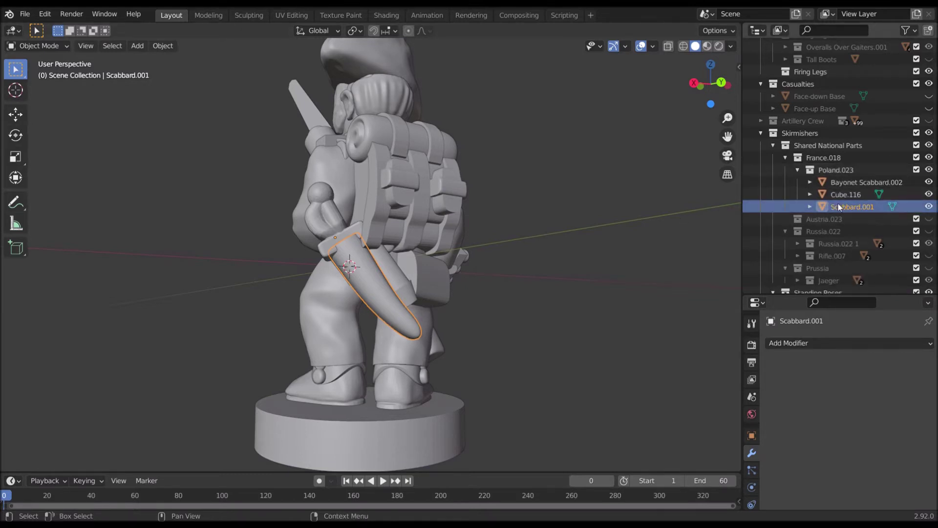
left_click(929, 206)
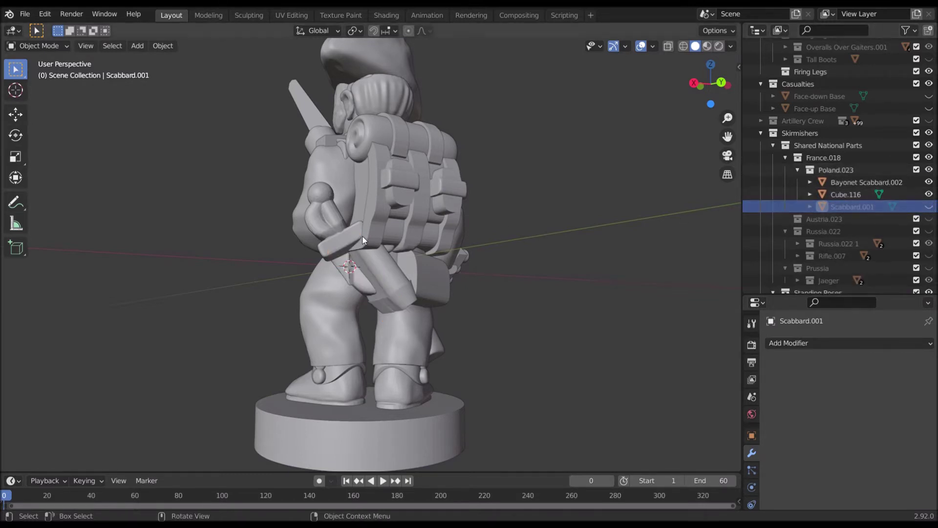
Step: Hide the bayonet handle Cube.116 with H and collapse Poland.023
left_click(338, 233)
key("h")
middle_click_drag(440, 252, 670, 223)
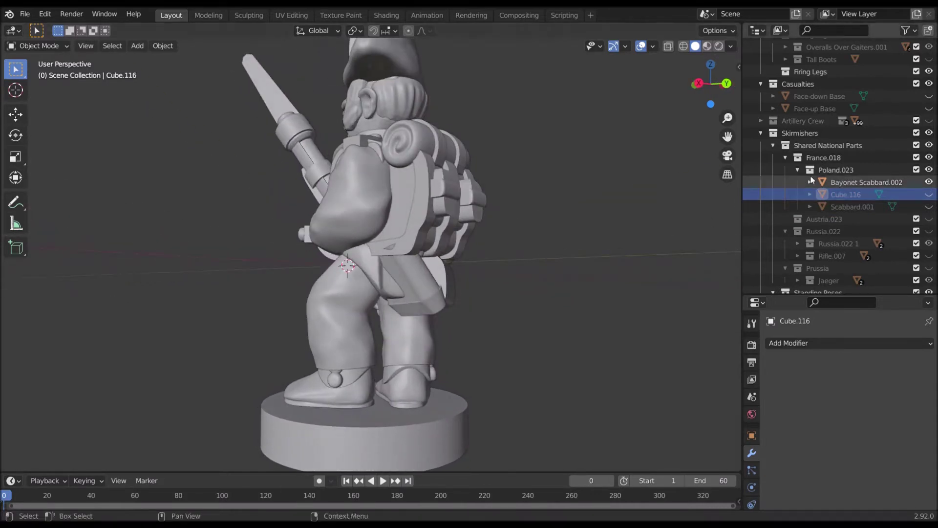
left_click(797, 169)
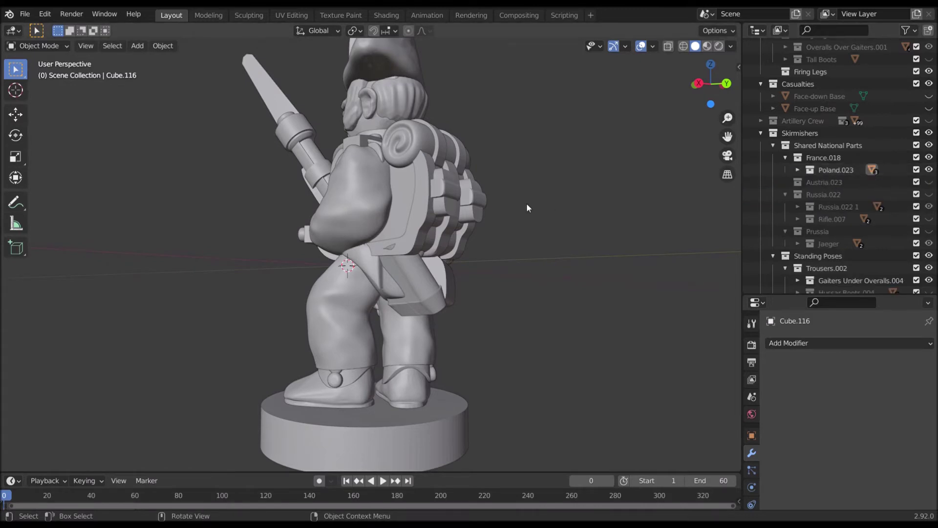
middle_click_drag(525, 205, 507, 250)
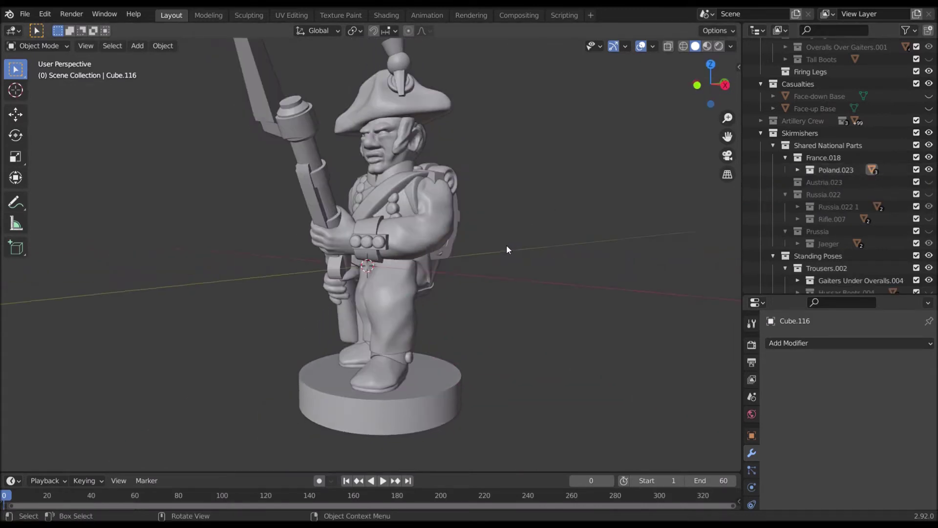
Step: Select the entire fusilier figure including Circular Base.003
middle_click_drag(445, 354, 456, 357)
left_click(450, 362)
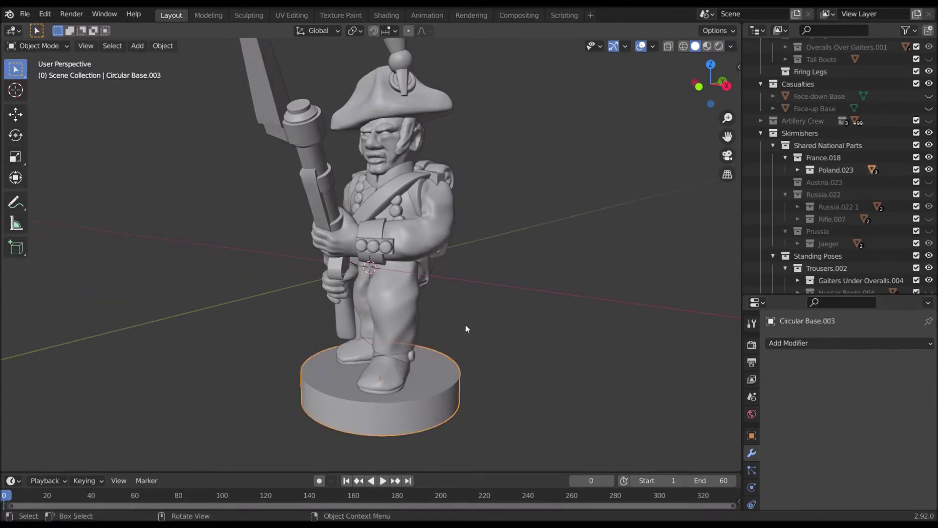
scroll(478, 316, "down", 4)
key("a")
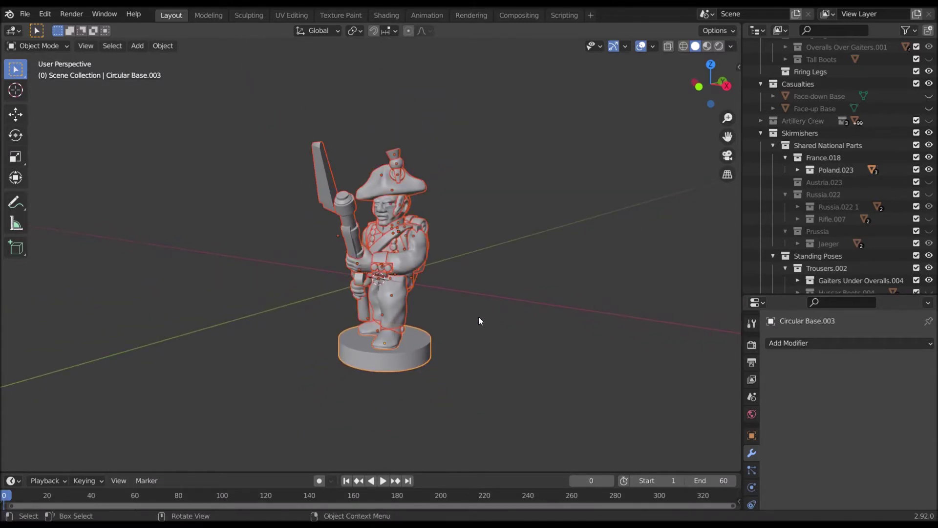
mouse_move(479, 317)
middle_mouse_down()
mouse_move(233, 322)
mouse_move(462, 303)
mouse_move(507, 318)
mouse_move(463, 315)
middle_mouse_up()
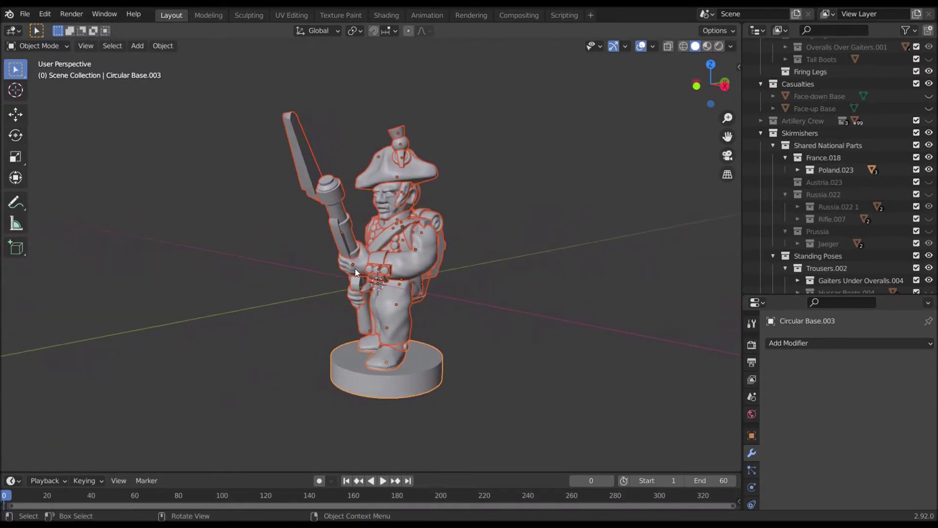
Step: Export the selected figure in Stl (.stl) format from the File menu
left_click(29, 16)
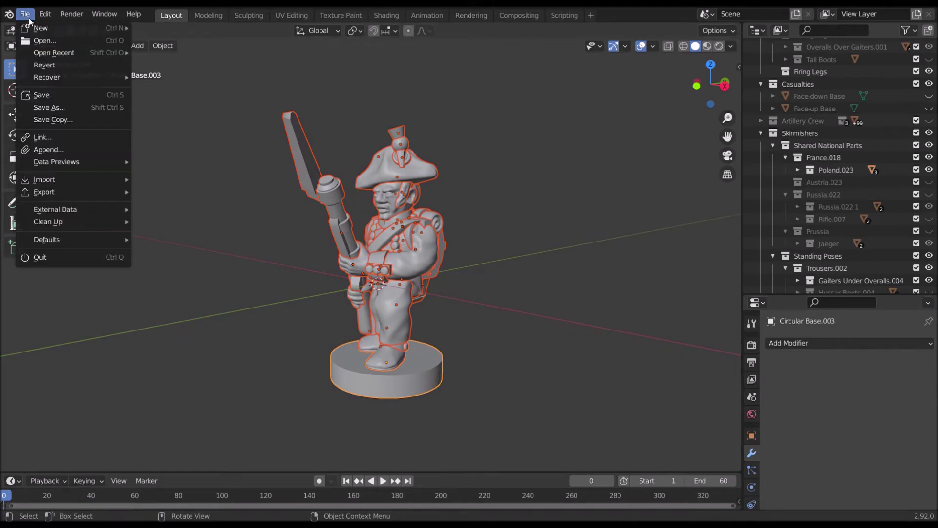
mouse_move(83, 195)
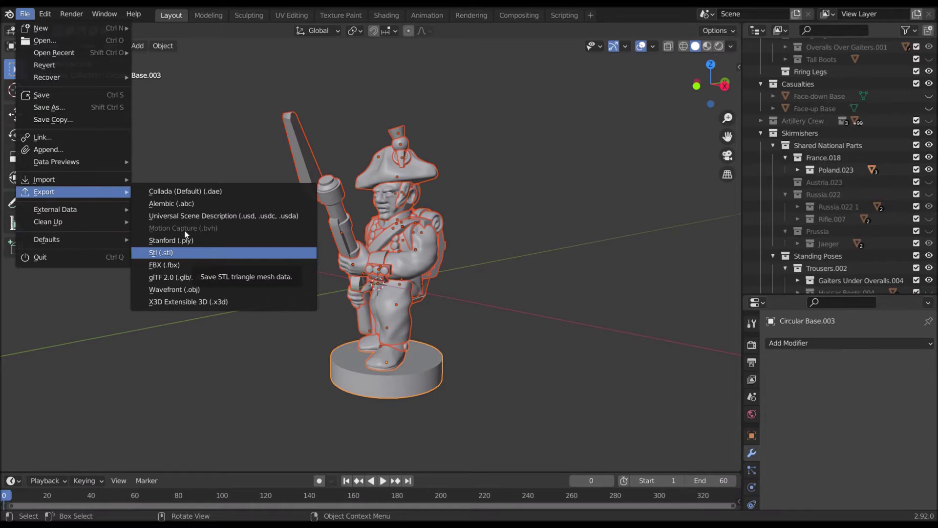
mouse_move(24, 17)
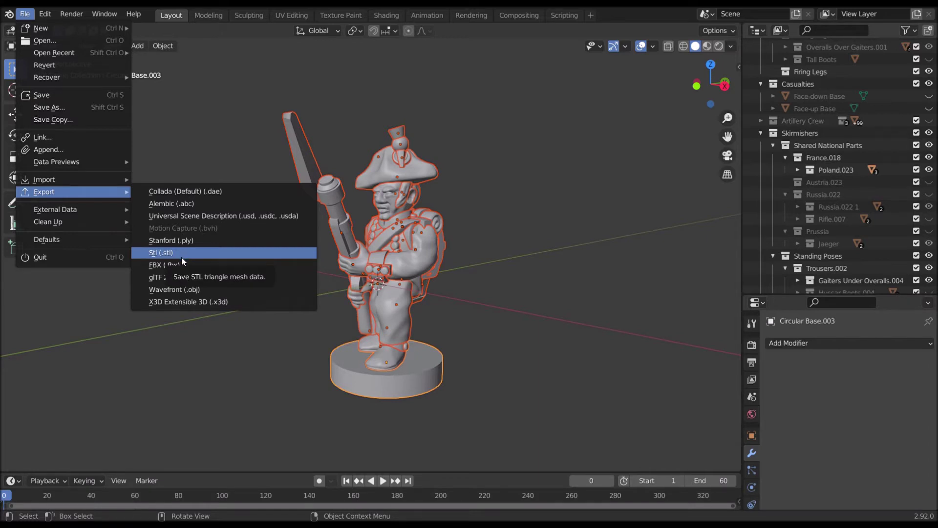
left_click(182, 258)
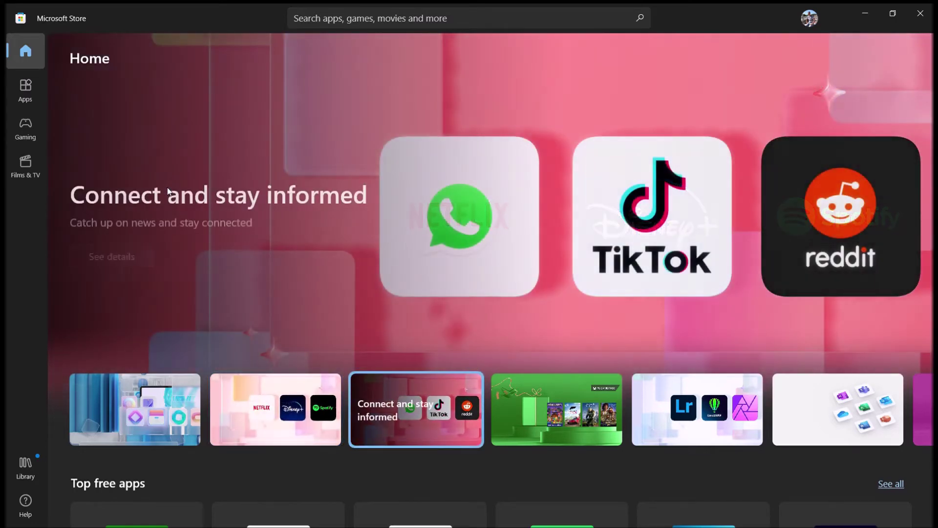
Step: Search the Store for '3DBuilder' and open the 3D Builder product page
left_click(447, 26)
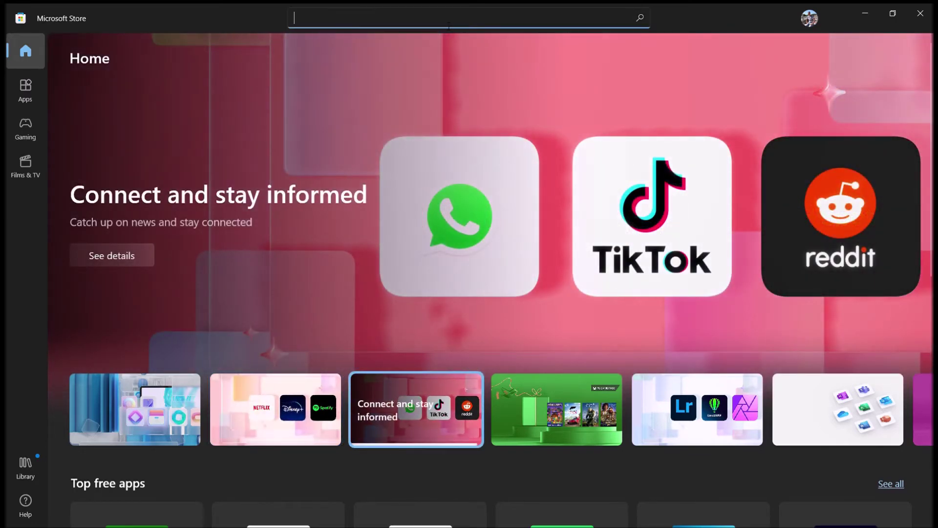
type("3DBuilder")
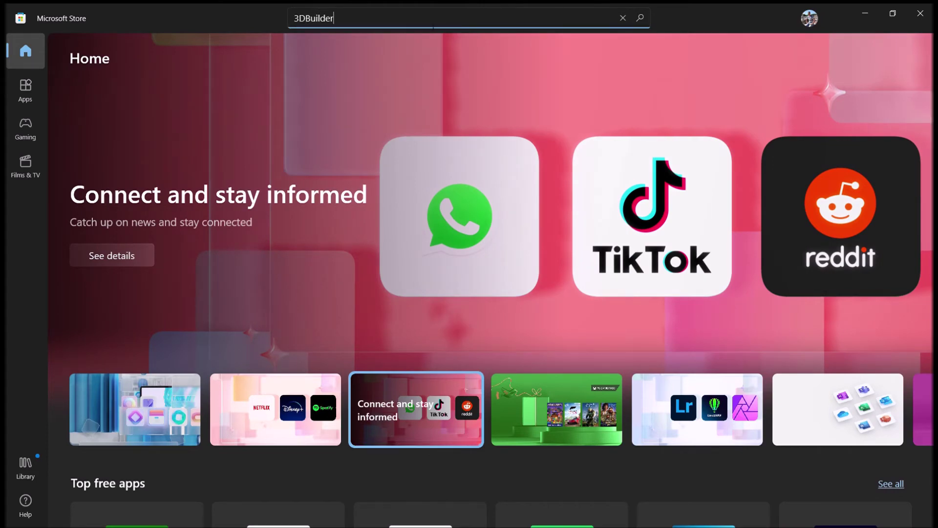
key("Return")
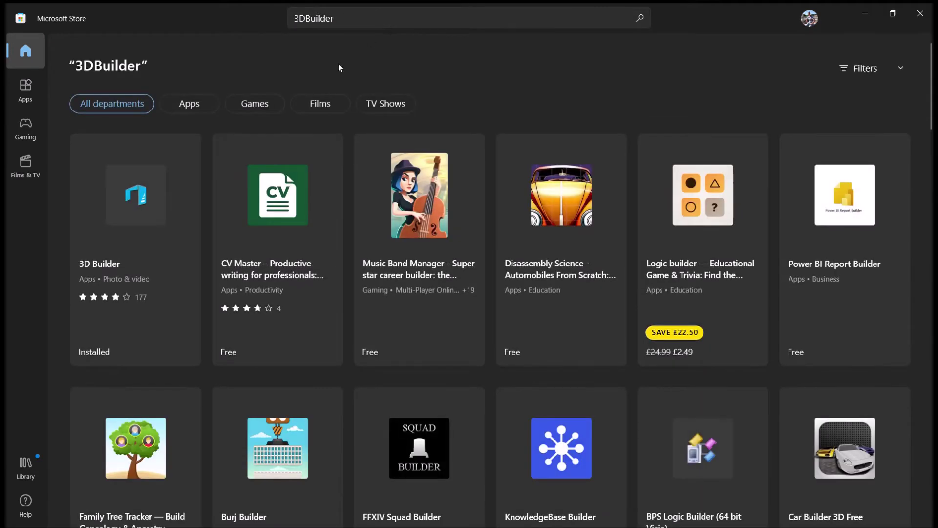
left_click(116, 220)
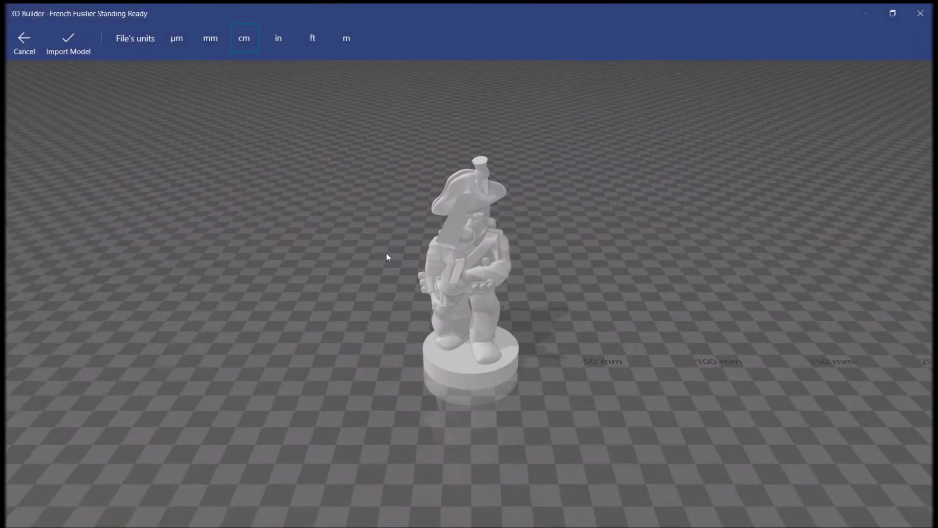
Step: Read the file's units as mm and import the French Fusilier Standing Ready model
left_click_drag(387, 257, 318, 240)
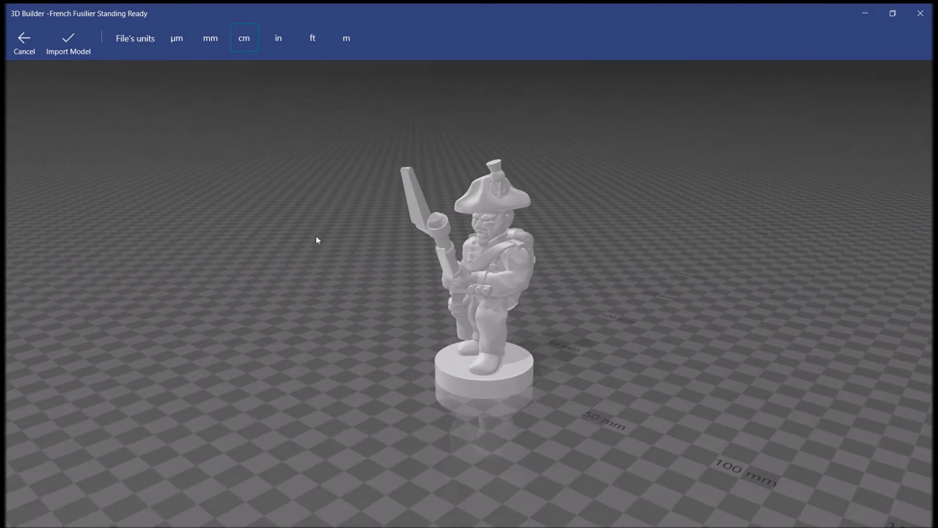
left_click_drag(318, 235, 397, 236)
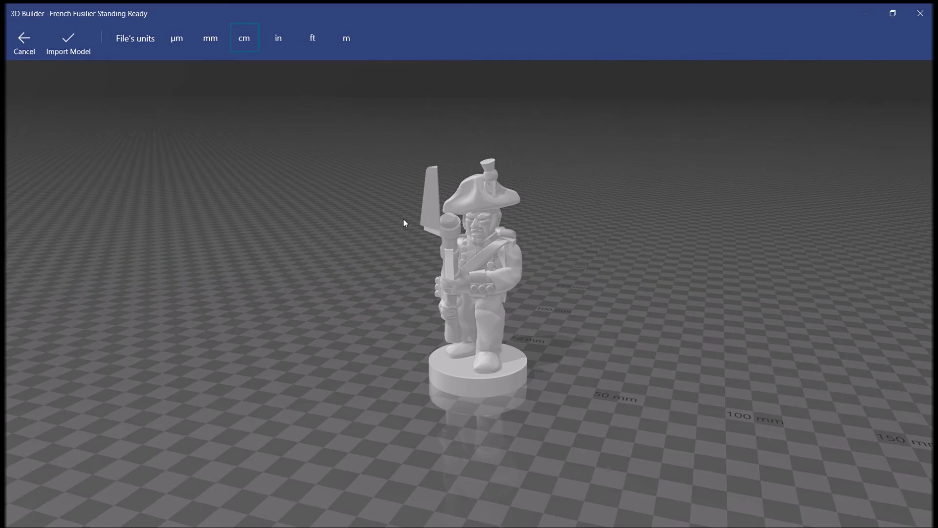
scroll(404, 222, "up", 2)
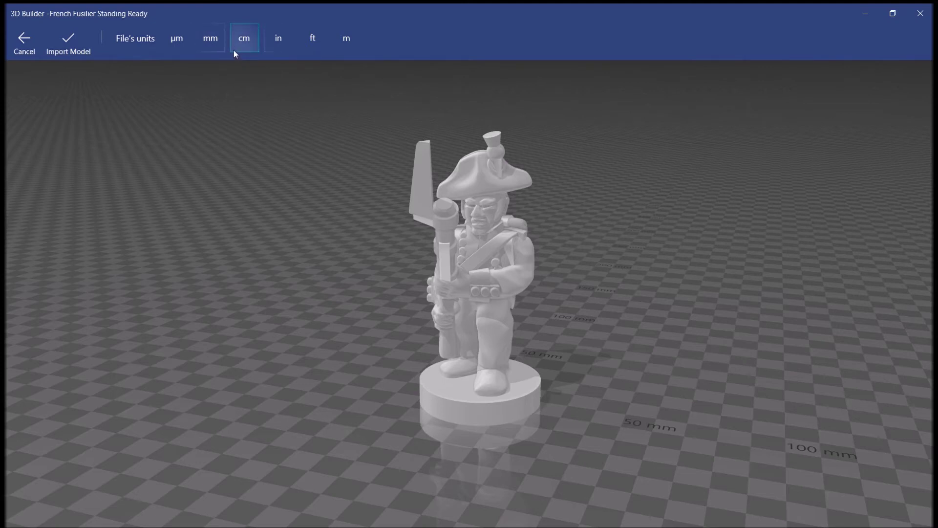
left_click(219, 48)
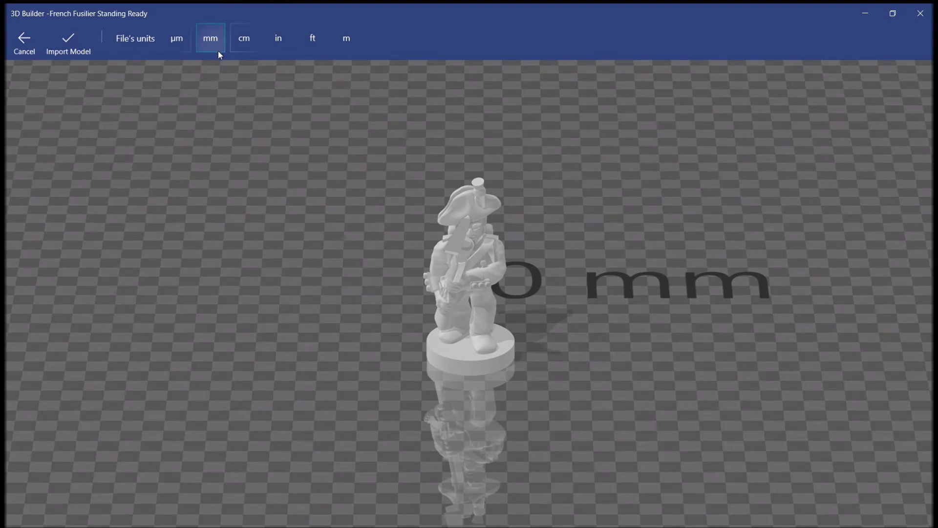
left_click(68, 52)
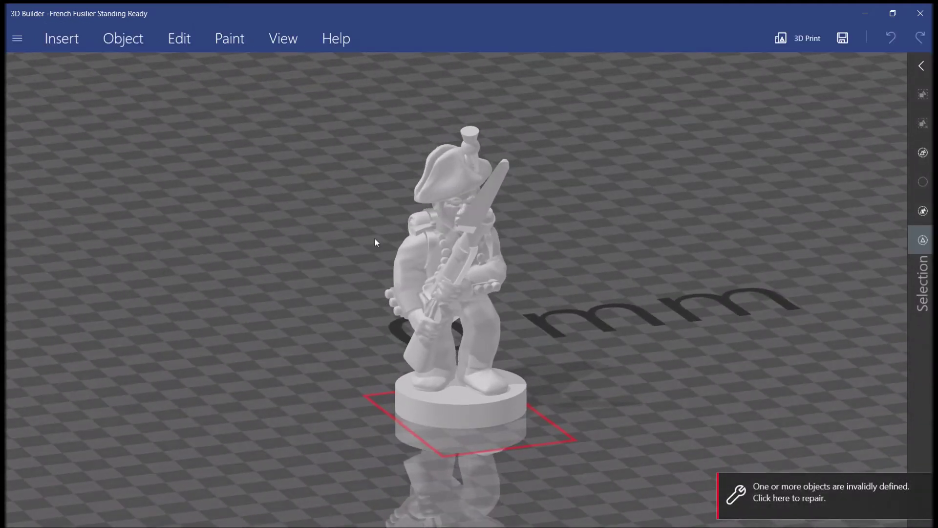
Step: Orbit around the imported fusilier and select the figure
left_click_drag(375, 243, 386, 407)
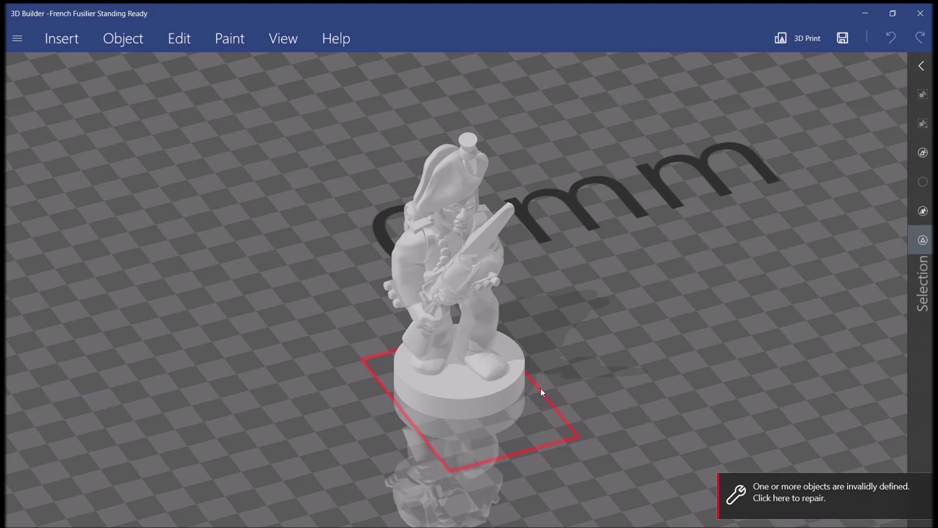
left_click_drag(540, 371, 467, 264)
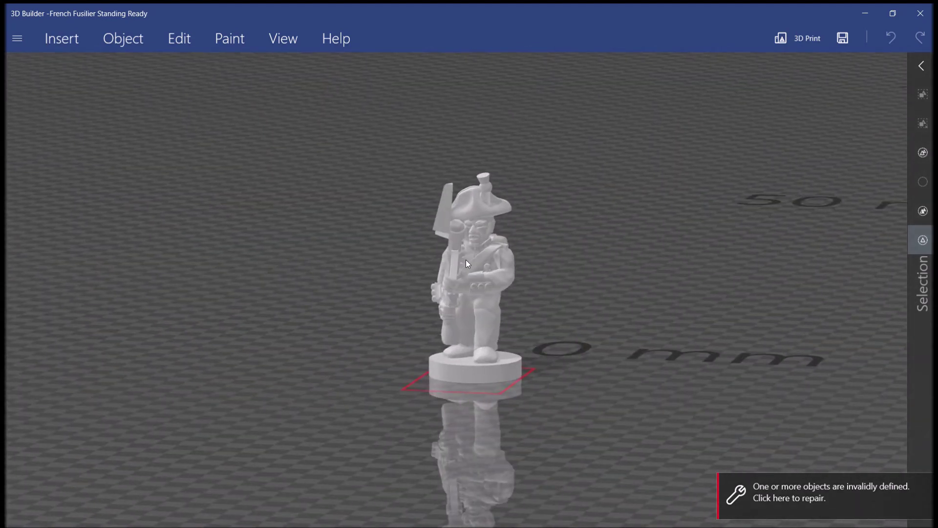
left_click_drag(573, 250, 549, 322)
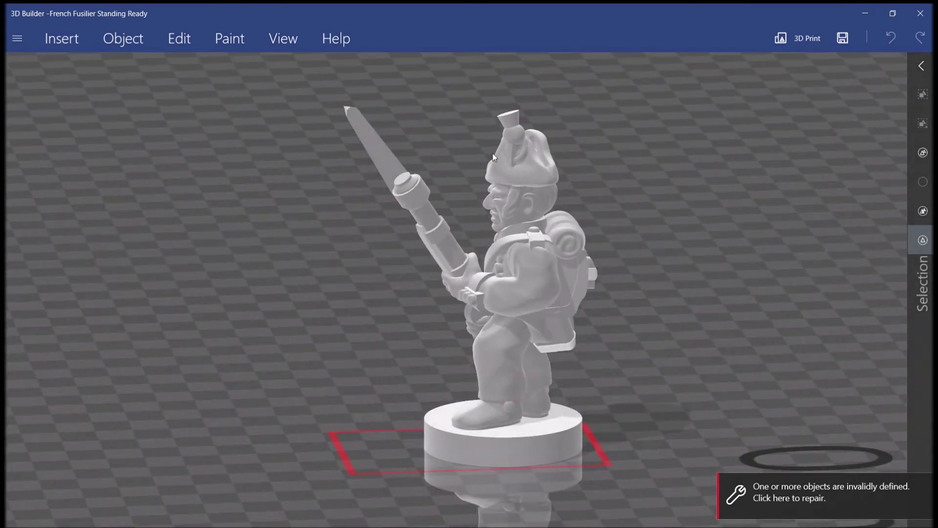
left_click_drag(620, 300, 530, 306)
left_click(529, 307)
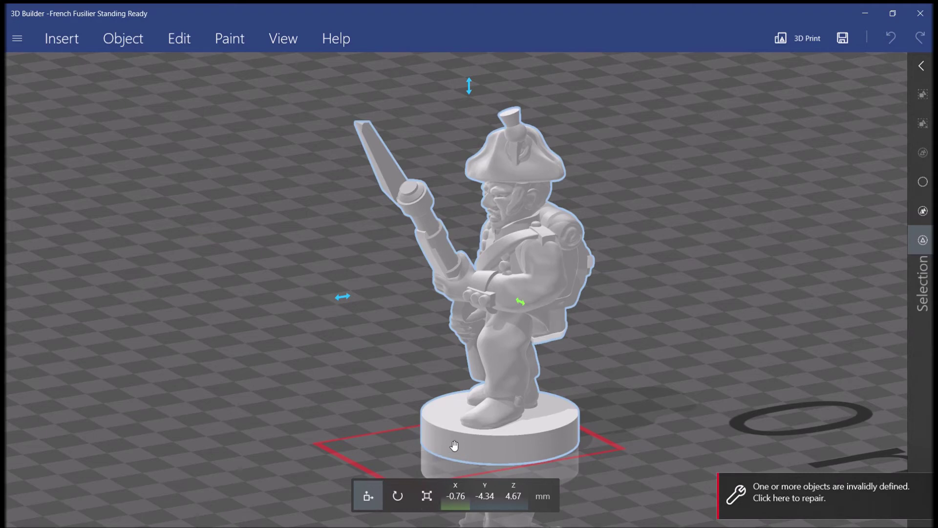
scroll(592, 185, "down", 2)
left_click_drag(591, 185, 615, 213)
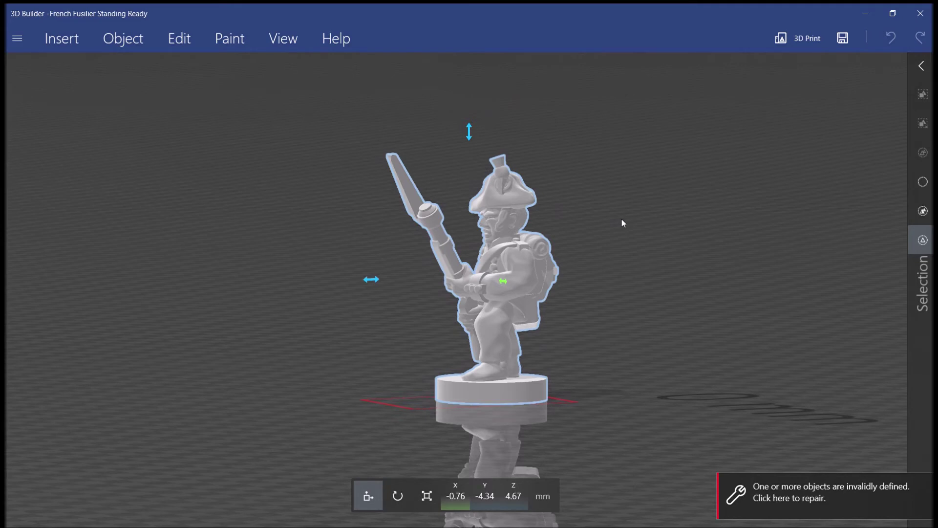
left_click(430, 495)
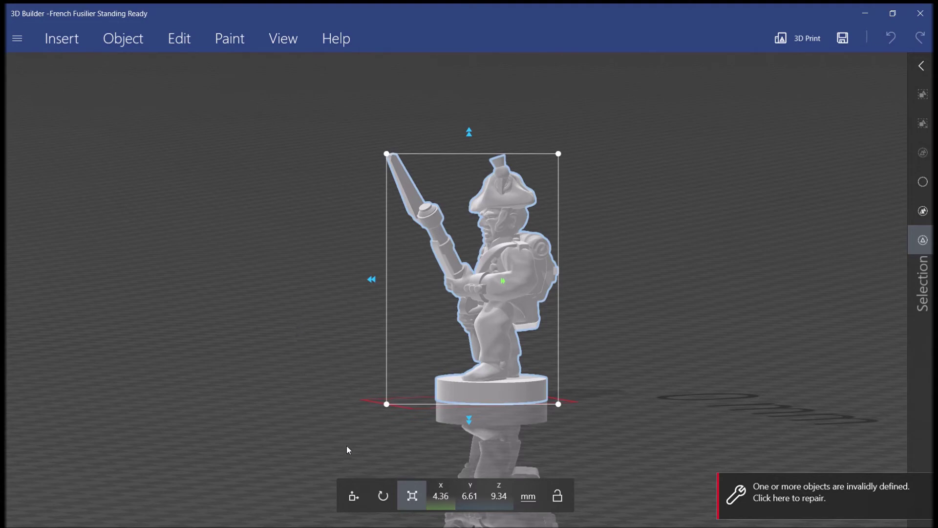
Step: Scale the fusilier to 116.5% by entering it as the X percentage
left_click(354, 497)
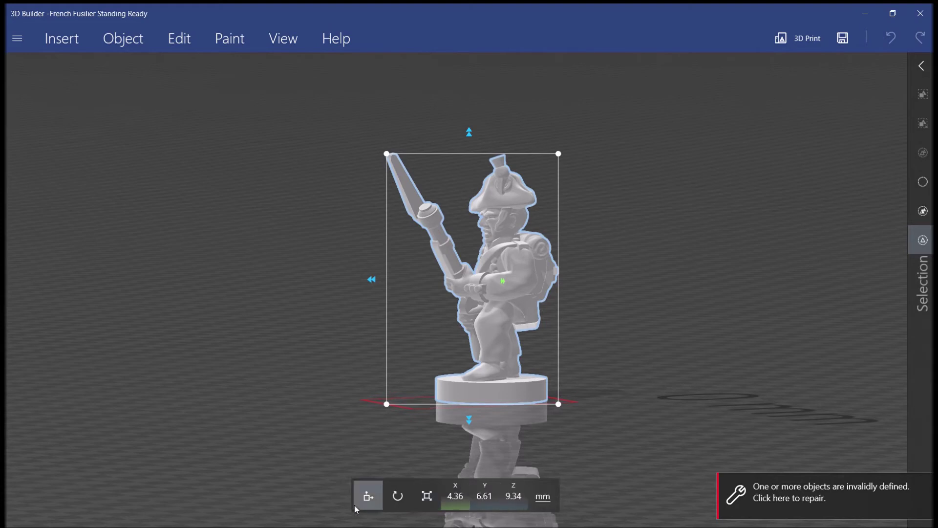
left_click(434, 495)
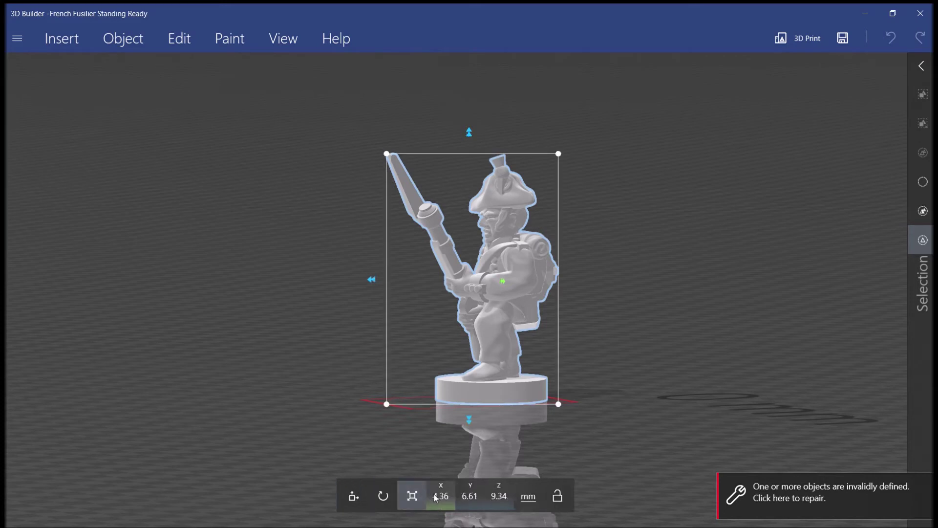
left_click(528, 496)
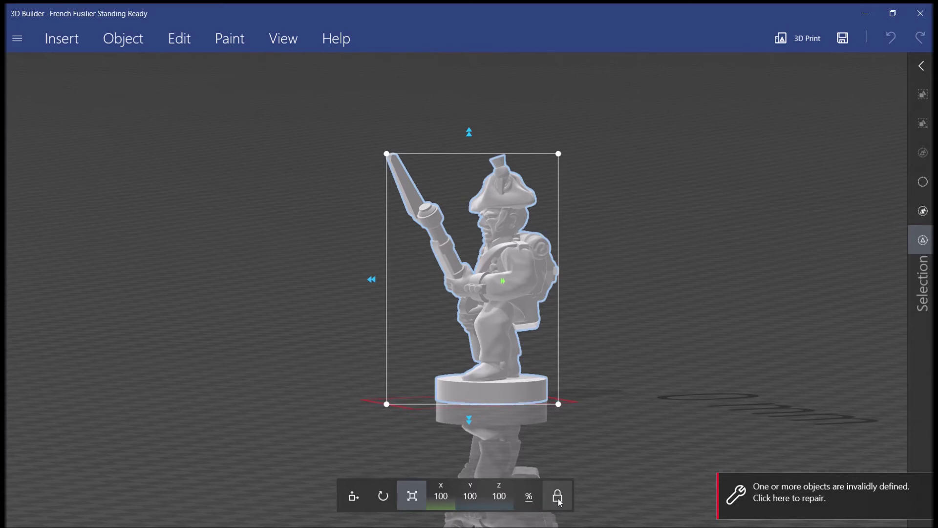
left_click(443, 496)
type("116")
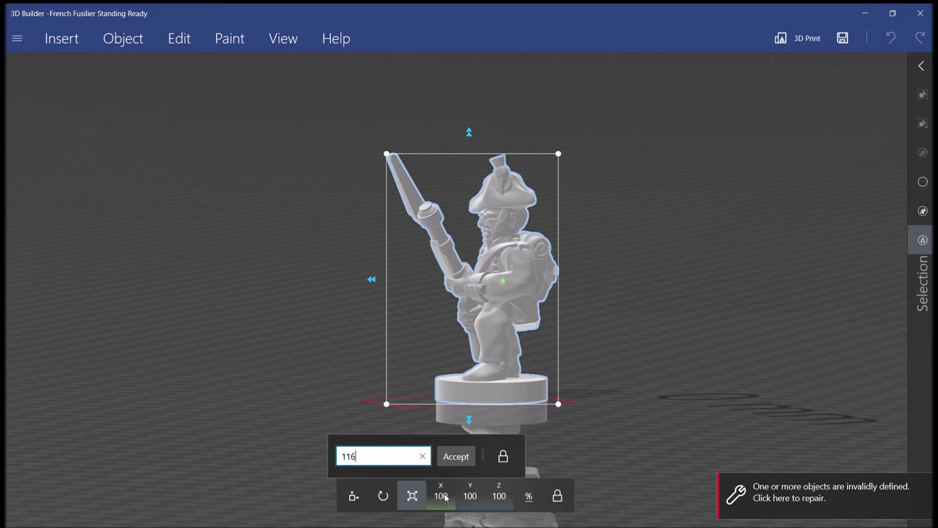
type(".5")
key("Return")
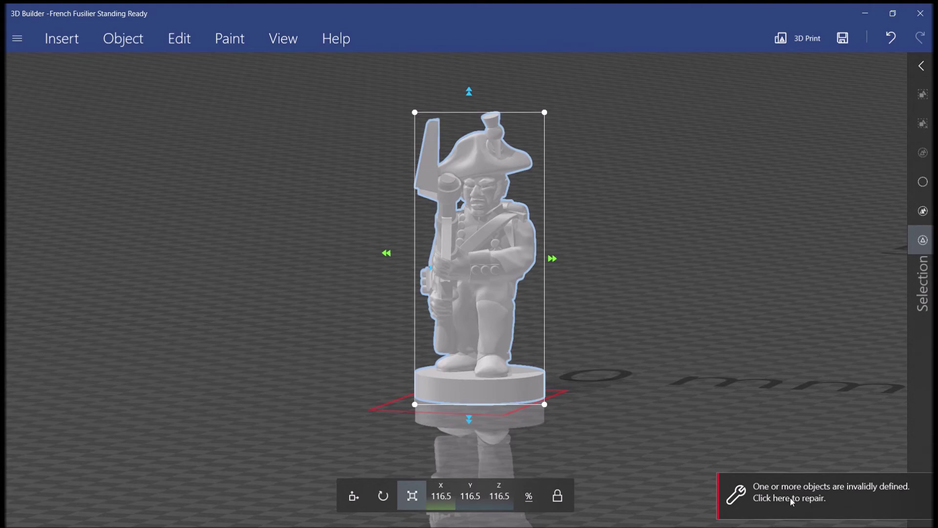
Step: Repair the invalidly defined objects, then close 3D Builder choosing Save scene
left_click(790, 498)
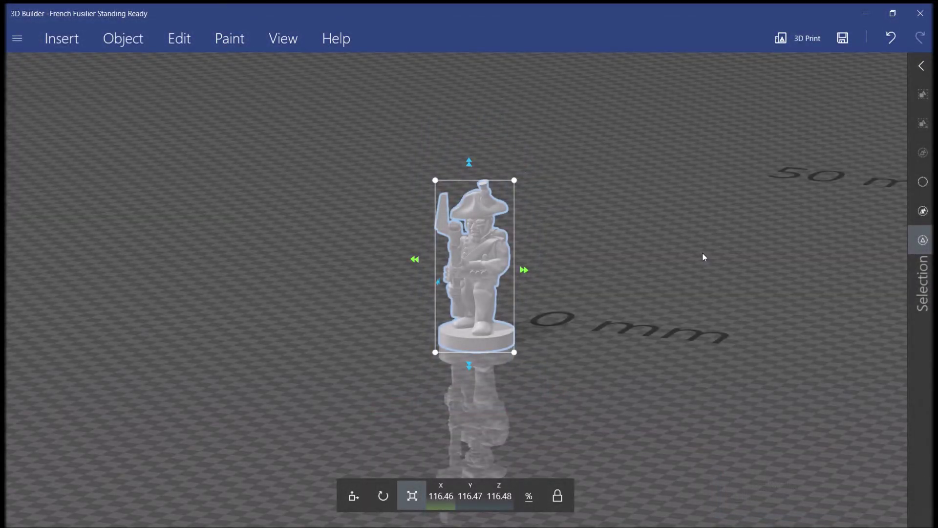
scroll(689, 255, "down", 3)
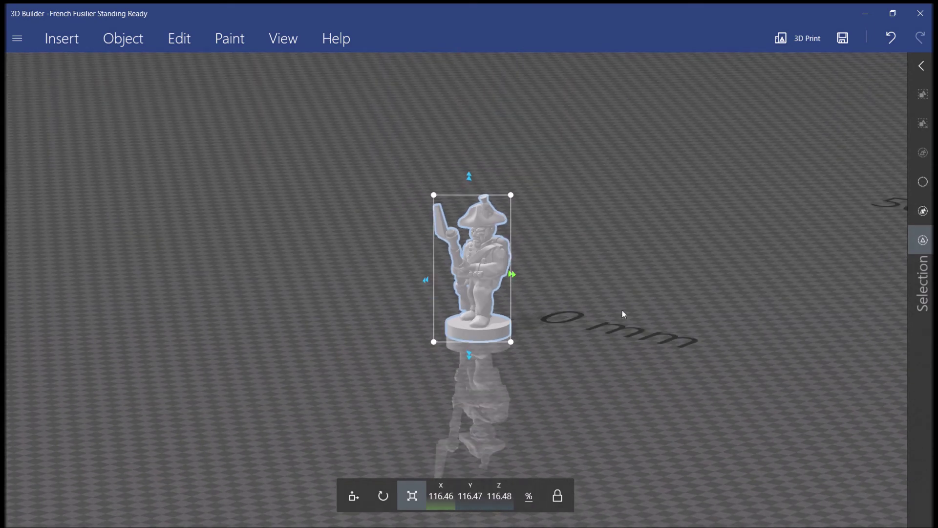
right_click_drag(622, 314, 550, 456)
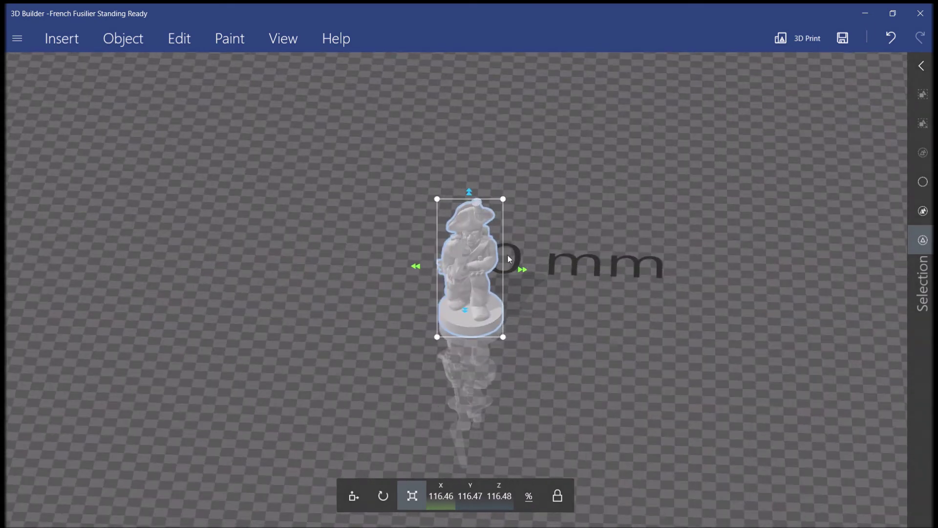
left_click(921, 13)
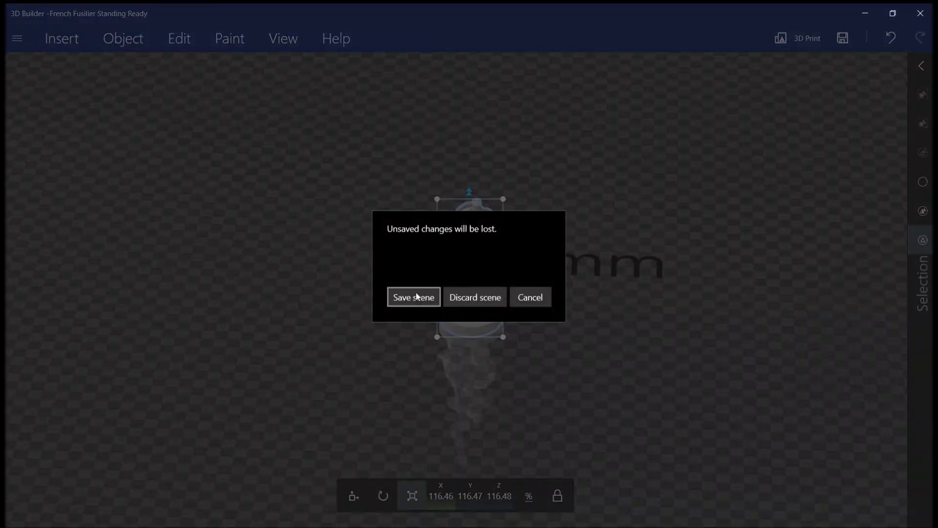
left_click(415, 296)
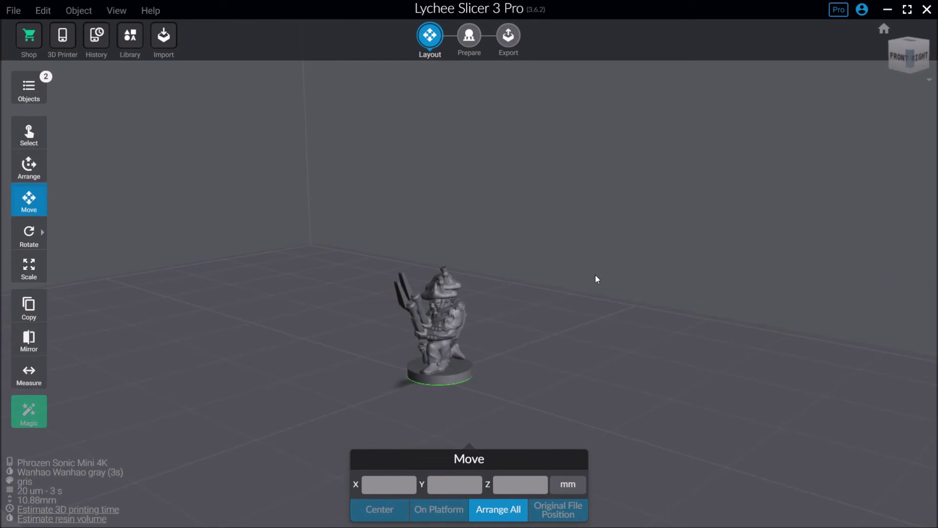
Step: Pull the kneeling figure off the standing one and move the standing figure back to Y 11.35
left_click(406, 198)
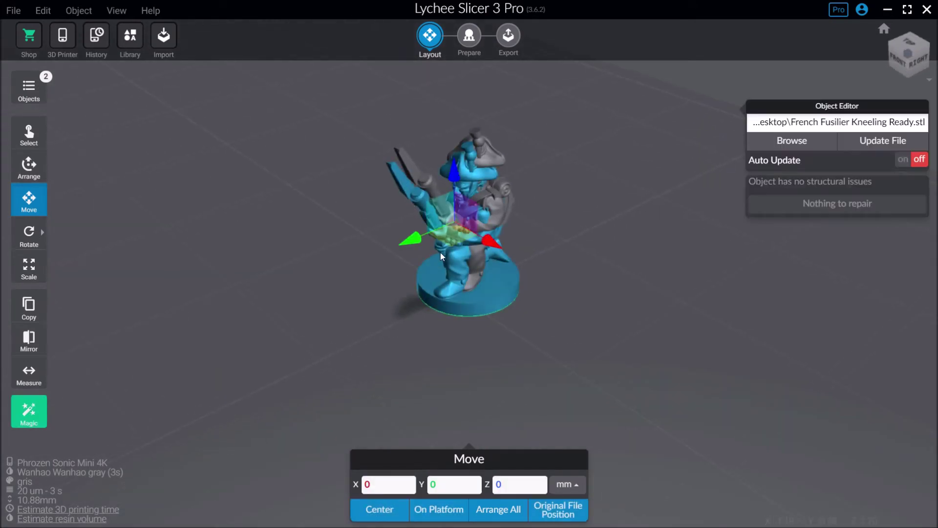
left_click_drag(441, 252, 290, 297)
left_click(488, 207)
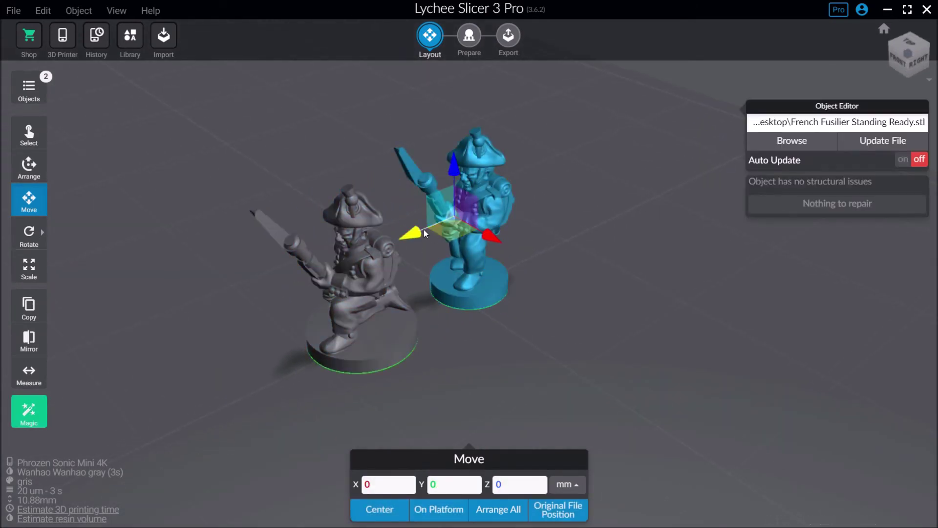
left_click_drag(423, 229, 562, 195)
left_click_drag(597, 304, 605, 281)
left_click(548, 250)
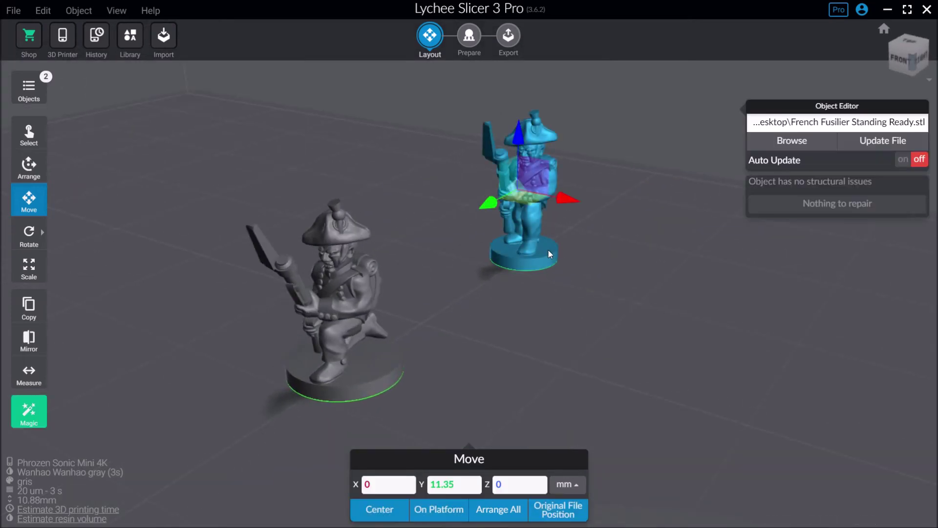
Step: Paste three copies of the standing figure and two copies of the kneeling figure
key("ctrl+v")
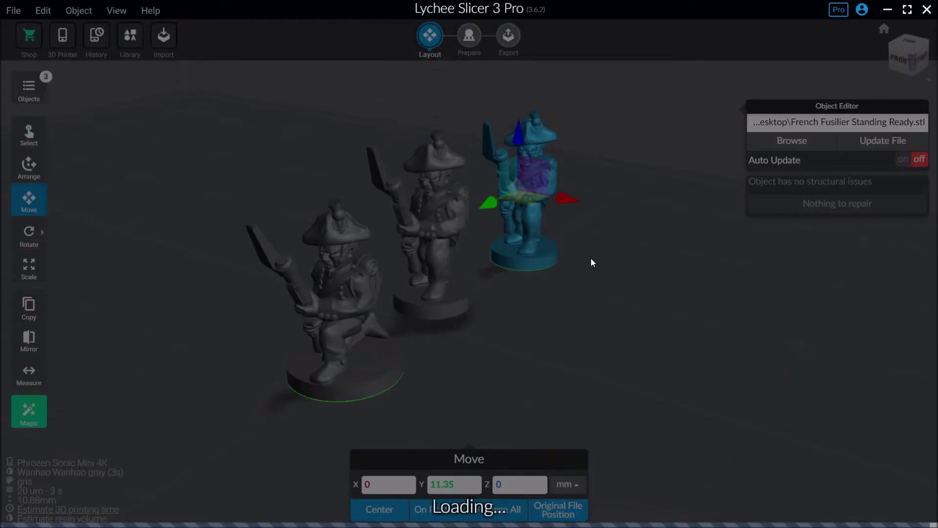
key("ctrl+v")
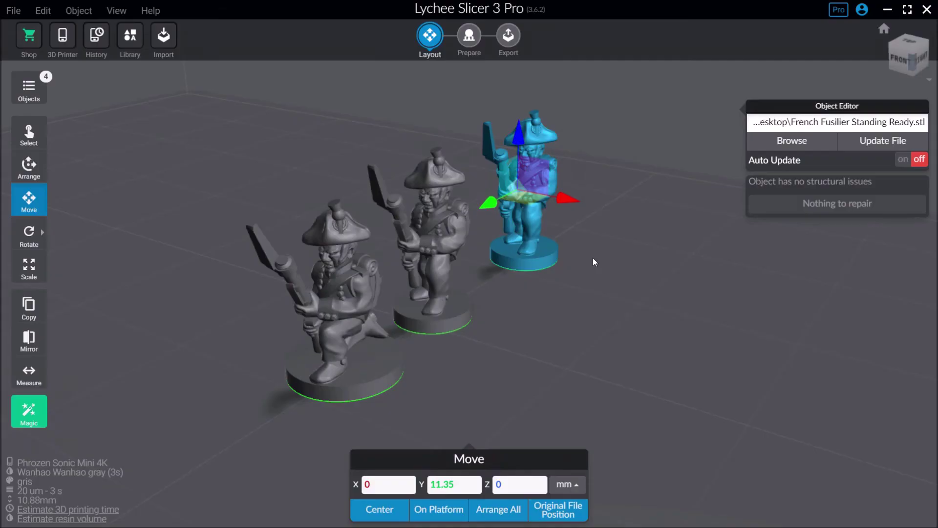
key("ctrl+v")
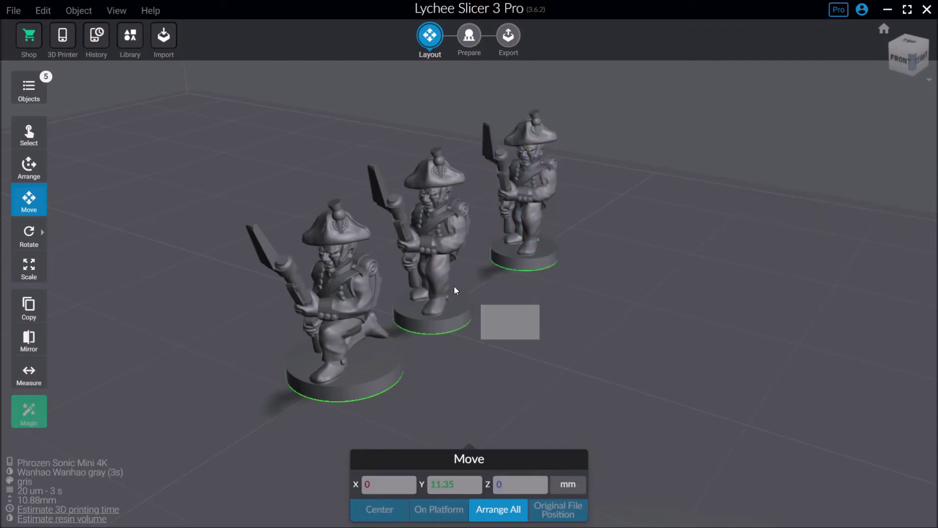
left_click(399, 221)
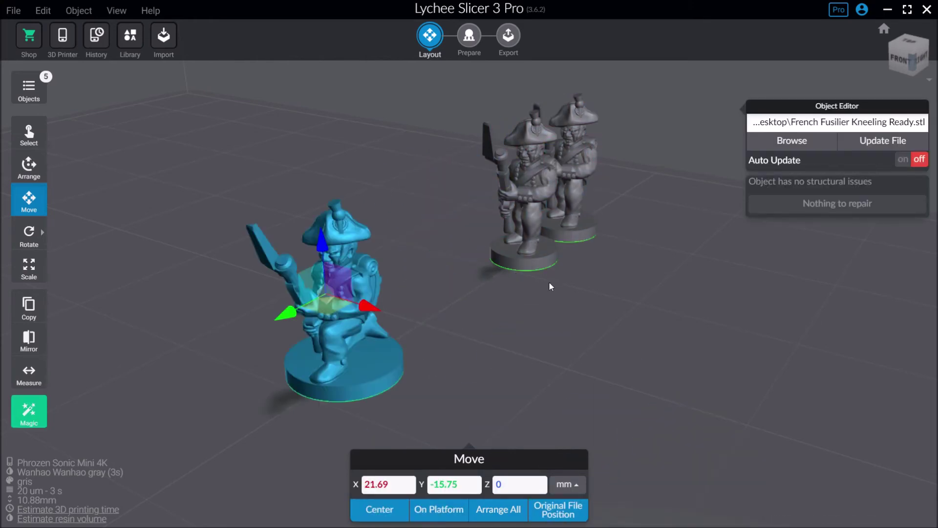
key("ctrl+v")
key("ctrl+v")
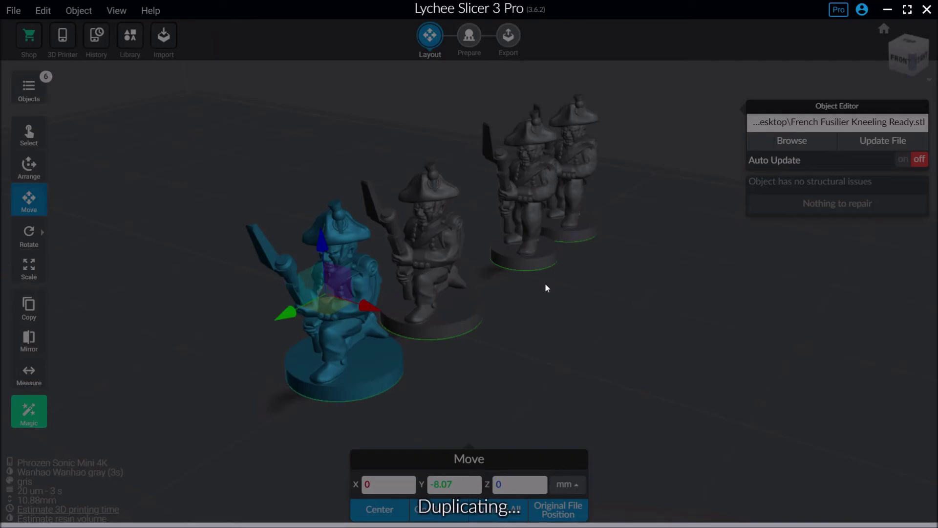
key("ctrl+v")
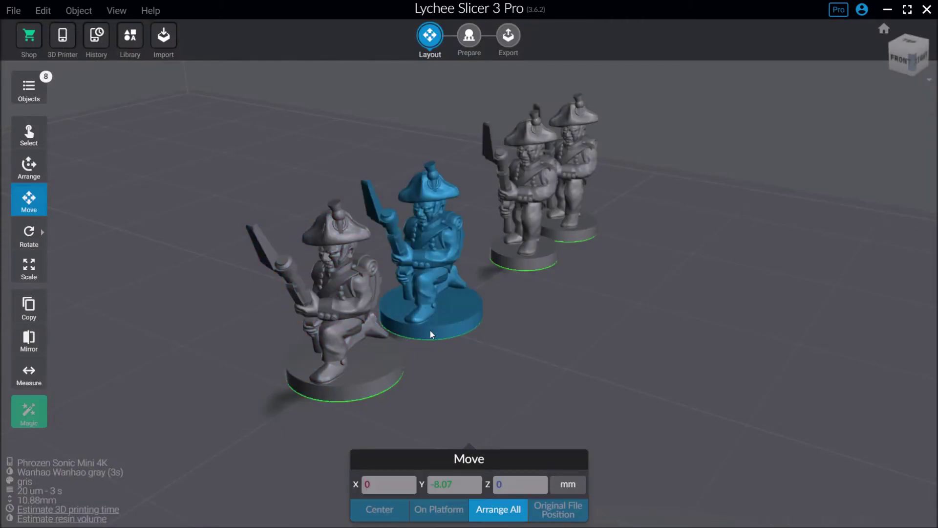
right_click_drag(430, 330, 377, 302)
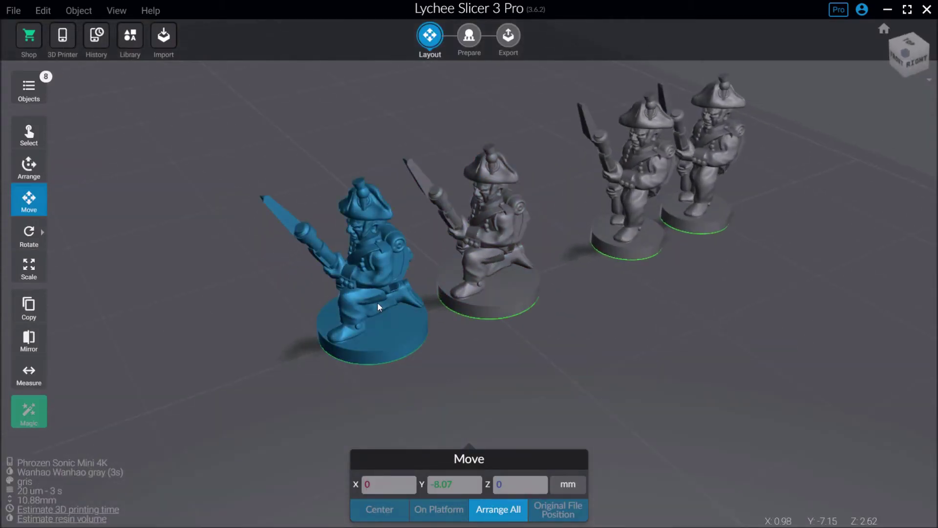
Step: Pick out the front kneeling figures and apply a new position to the second one
left_click(380, 298)
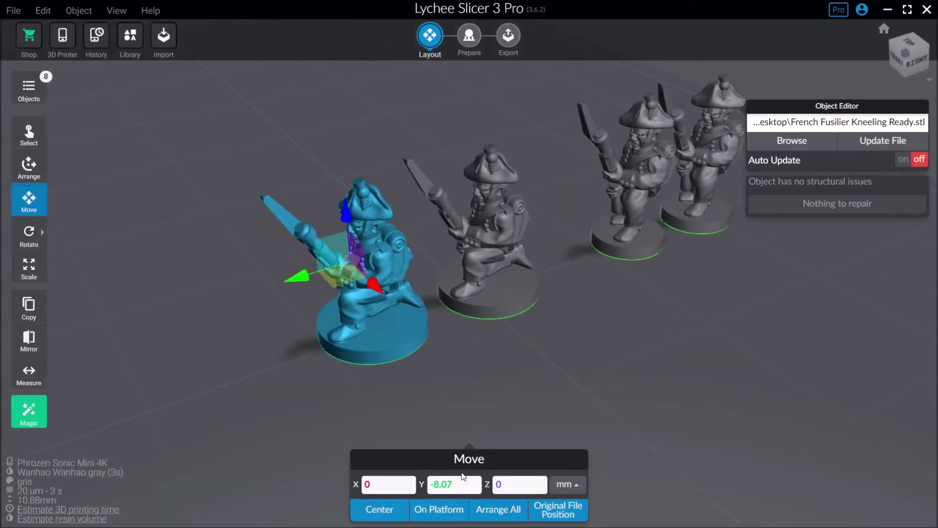
left_click(537, 309)
left_click(489, 273)
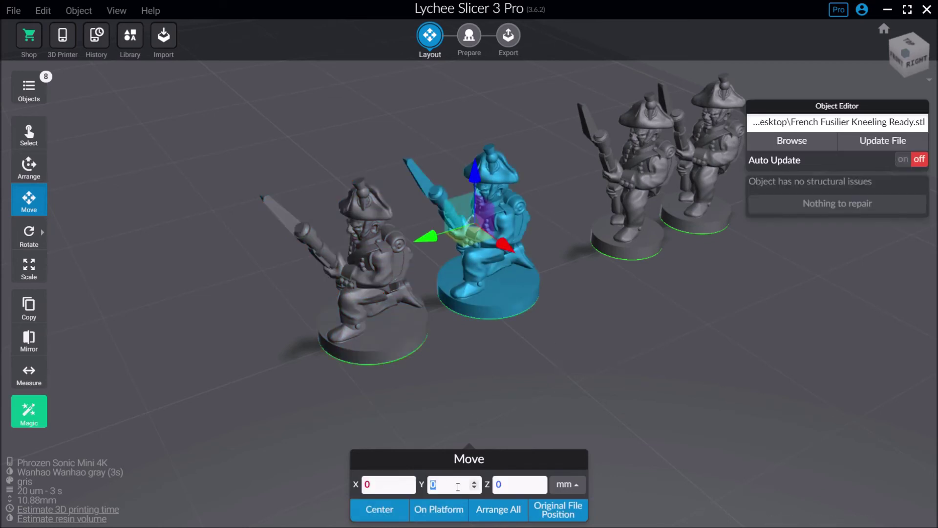
left_click(361, 279)
left_click(489, 274)
left_click(415, 309)
left_click(454, 308)
key("Return")
left_click_drag(379, 336, 610, 362)
left_click_drag(371, 387, 432, 417)
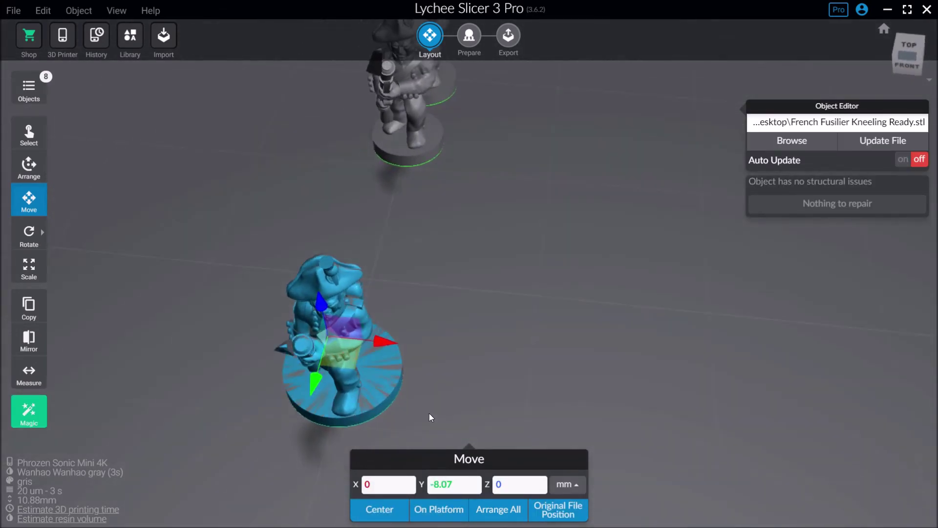
Step: Space the kneeling figures along X with offsets 2.5 and -2.5, then positions 5 and 7.5
left_click(392, 488)
type("2.5")
key("Return")
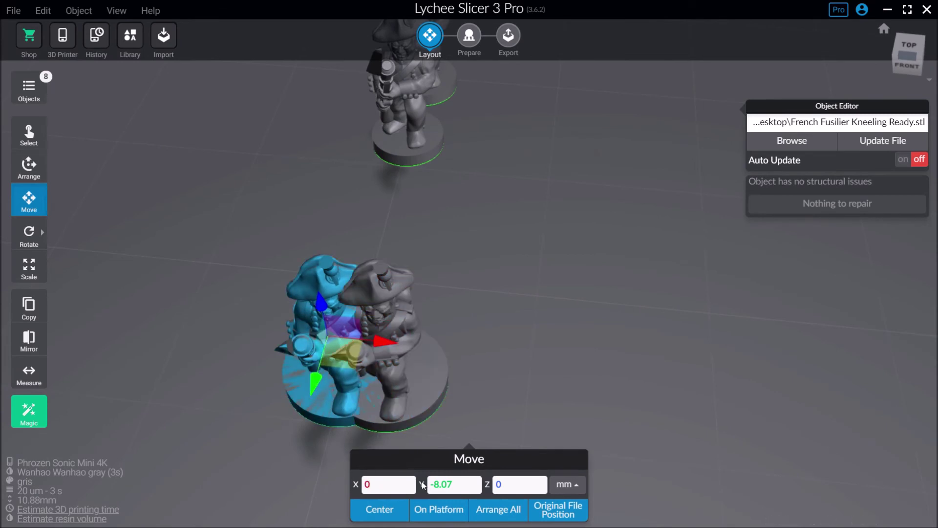
type("-2.5")
key("Return")
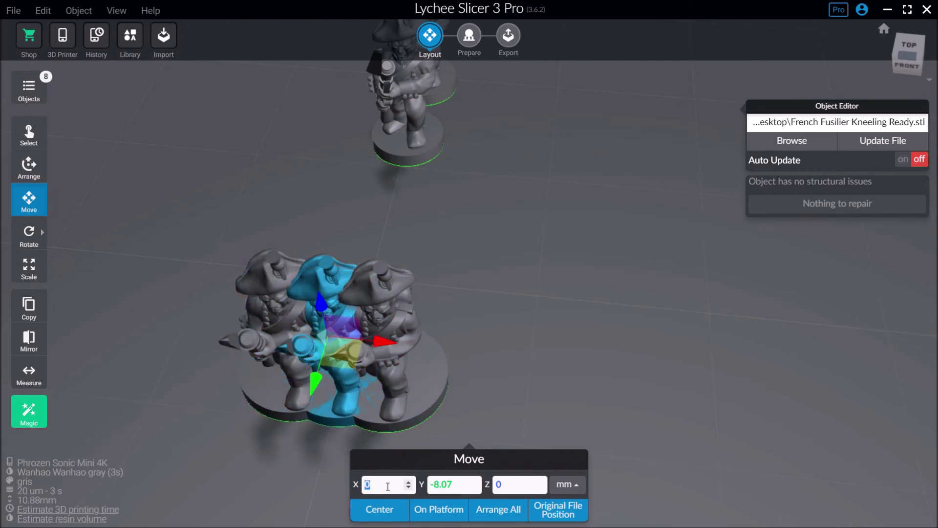
type("5")
key("Return")
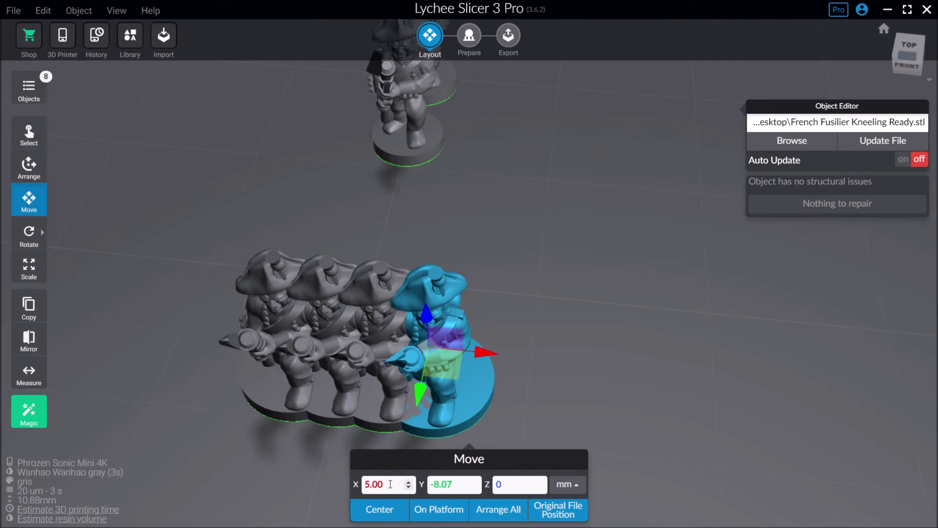
double_click(385, 485)
type("7.5")
key("Return")
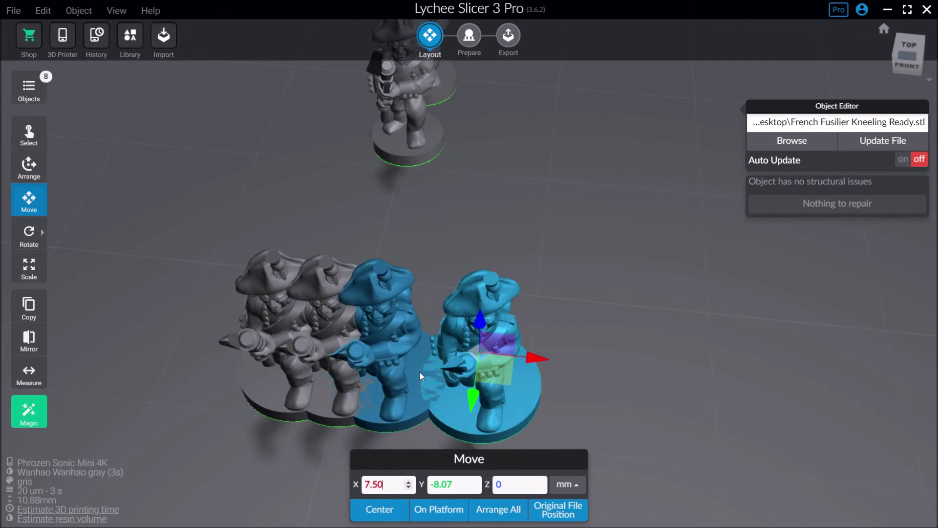
Step: Place the remaining kneeling figures at X 0 and X -7.5
right_click_drag(537, 342, 598, 255)
double_click(385, 485)
type("0")
key("Return")
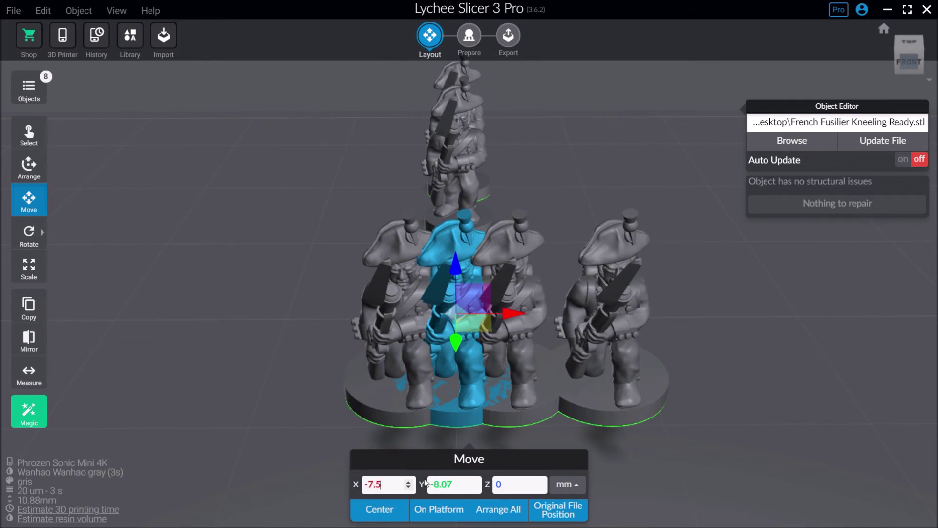
type("-7.5")
key("Return")
left_click(777, 386)
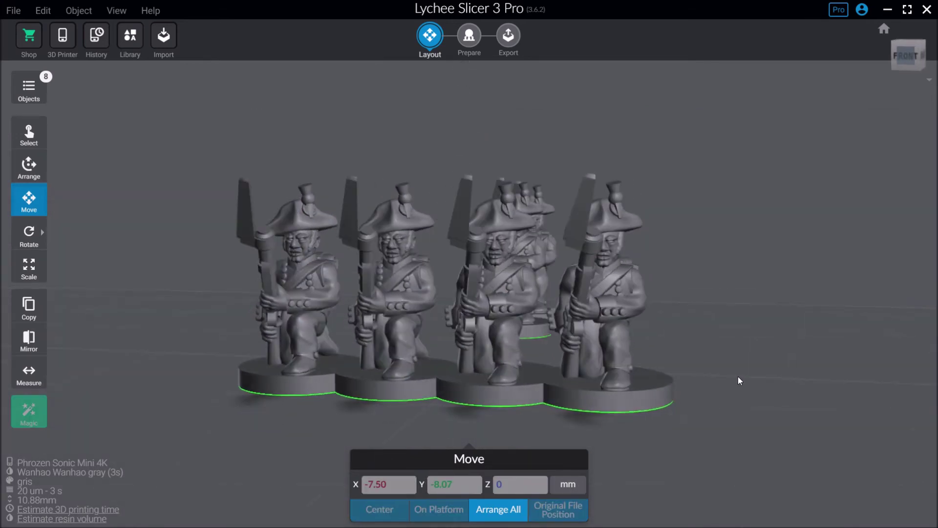
Step: Slide a standing figure forward to Y -2.17 and across the plate
left_click_drag(737, 376, 643, 292)
left_click(643, 291)
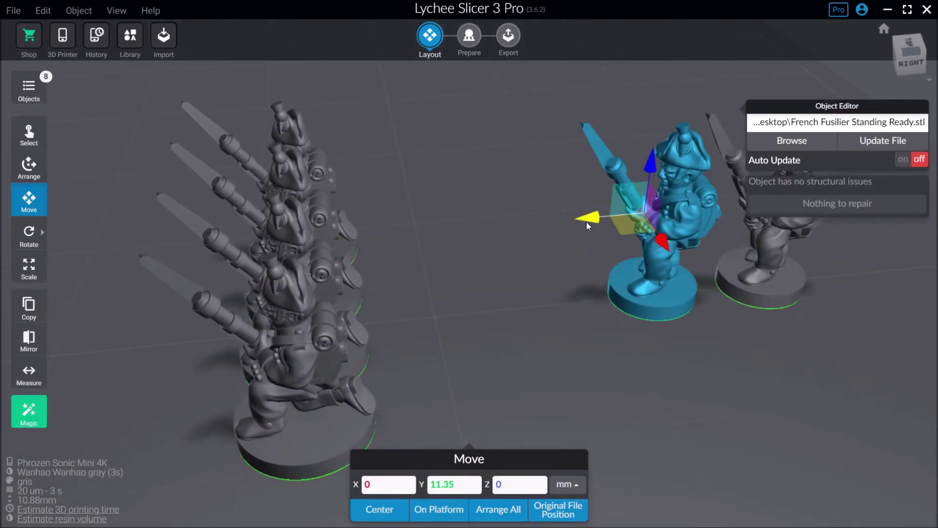
left_click_drag(586, 222, 502, 317)
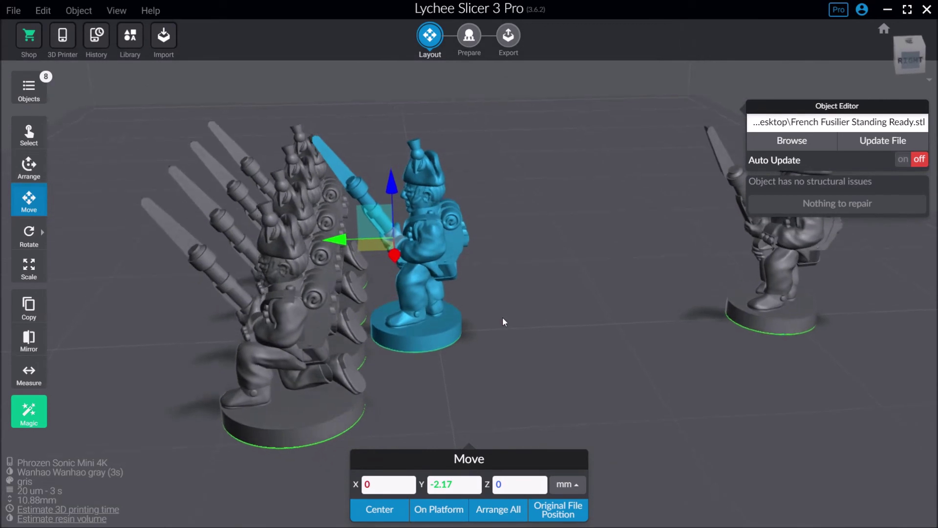
left_click(328, 246, "ctrl")
left_click_drag(329, 246, 391, 249)
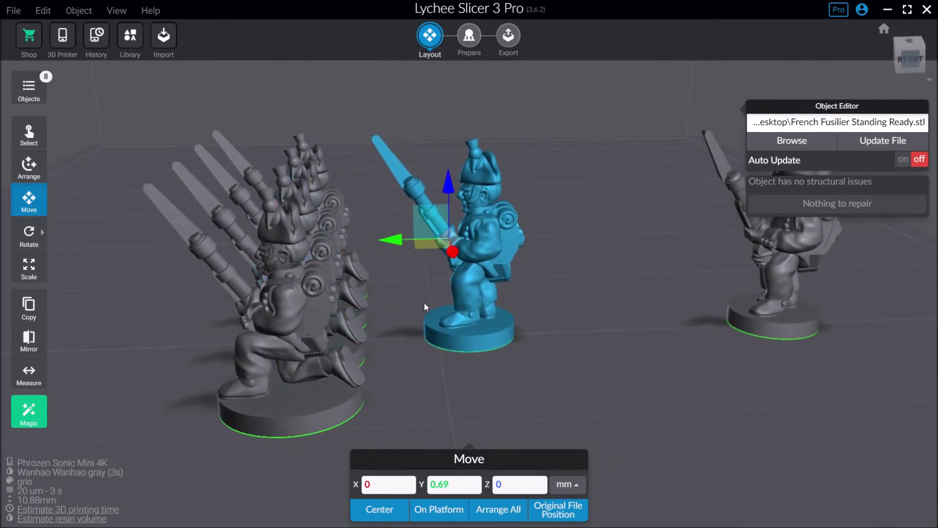
left_click(755, 332)
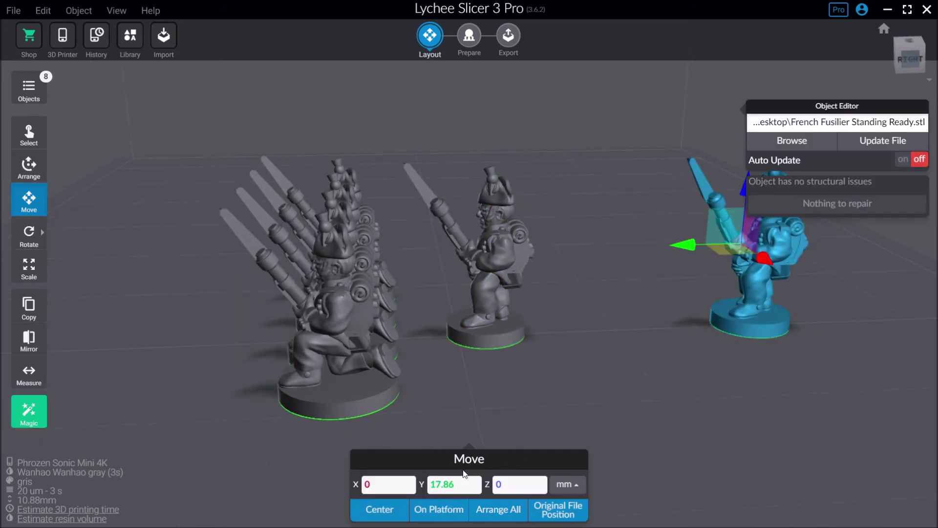
left_click(466, 484)
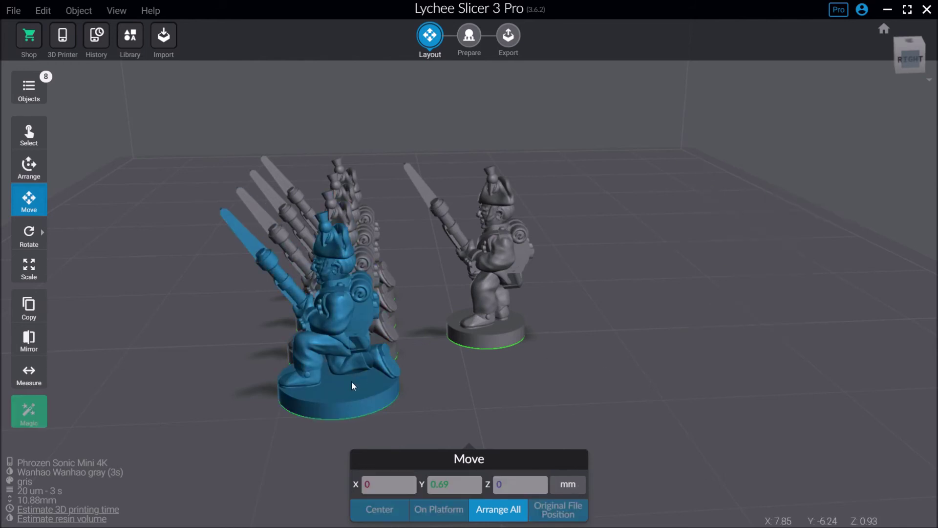
Step: Set a standing figure's X position to 2.5, undoing an initial 7.9
left_click(356, 386)
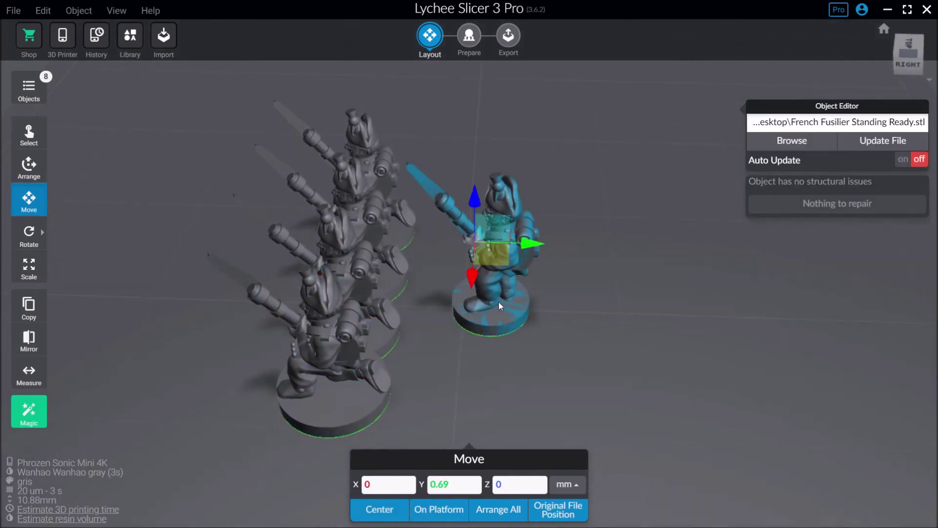
left_click(385, 484)
type("7.9")
key("Return")
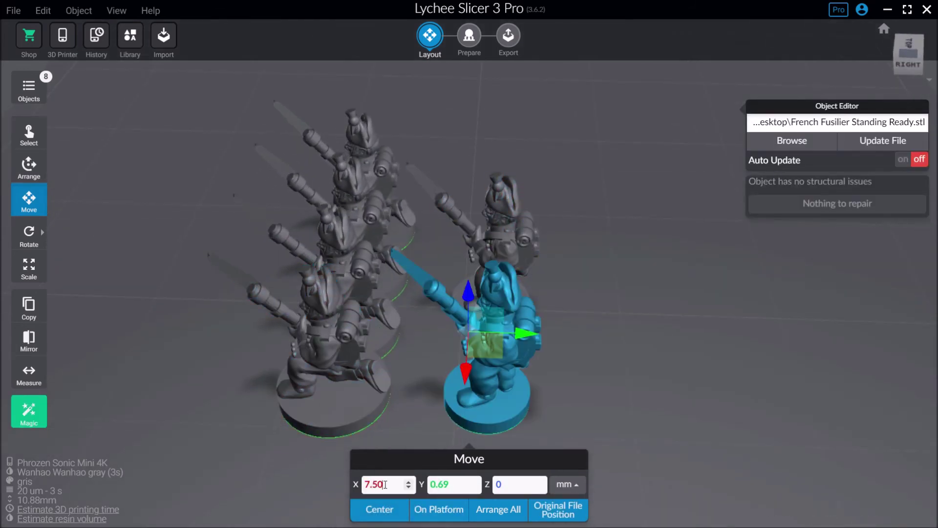
key("ctrl+z")
left_click(381, 484)
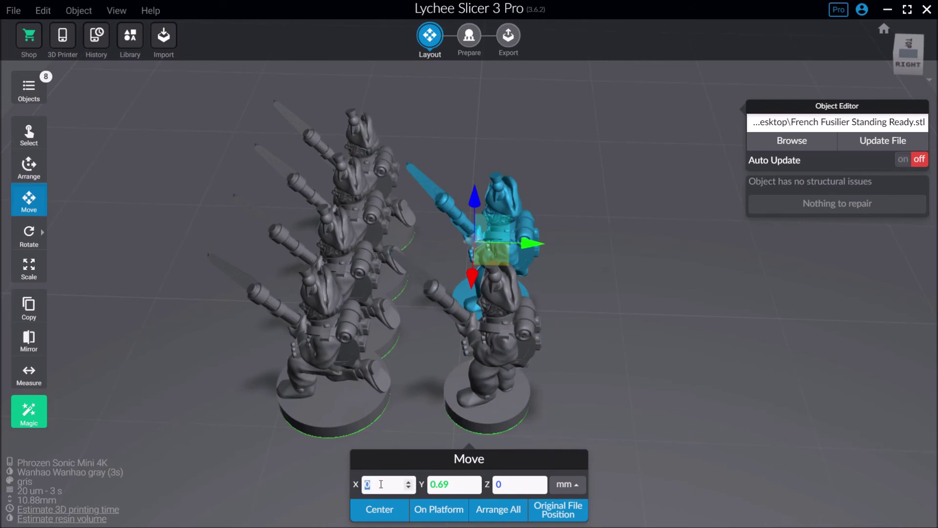
type("2.5")
key("Return")
Step: Set the other standing figures to X -7.5 and -2.5, then auto-arrange the plate
left_click_drag(643, 341, 434, 442)
left_click(387, 486)
type("-7.5")
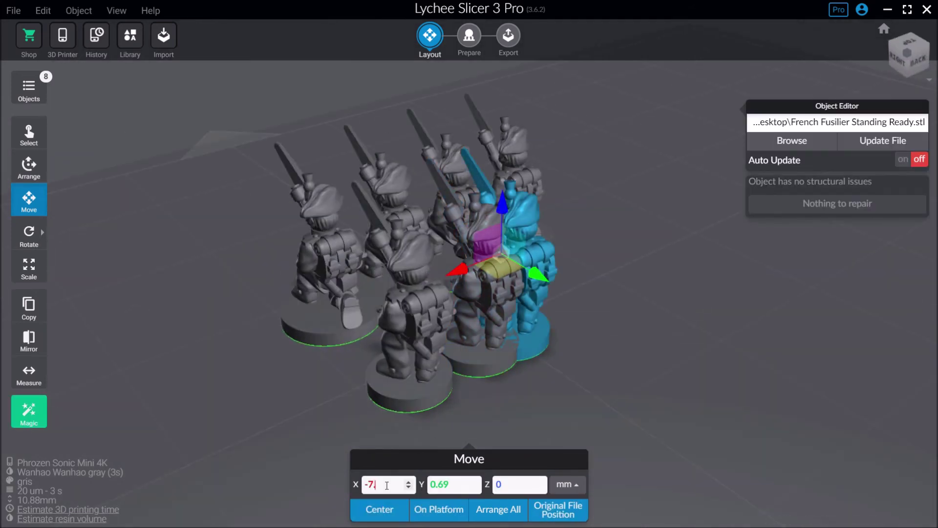
key("Return")
left_click(532, 299)
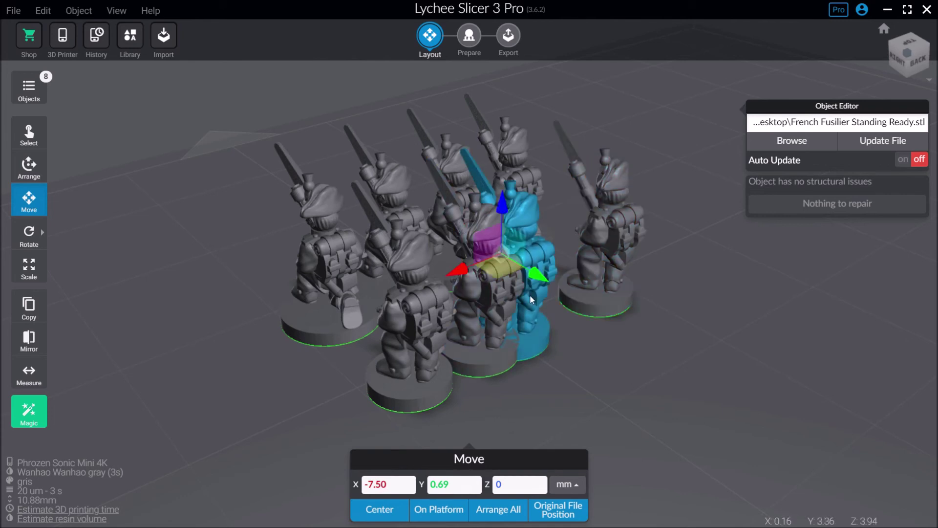
double_click(401, 484)
type("-2.5")
key("Return")
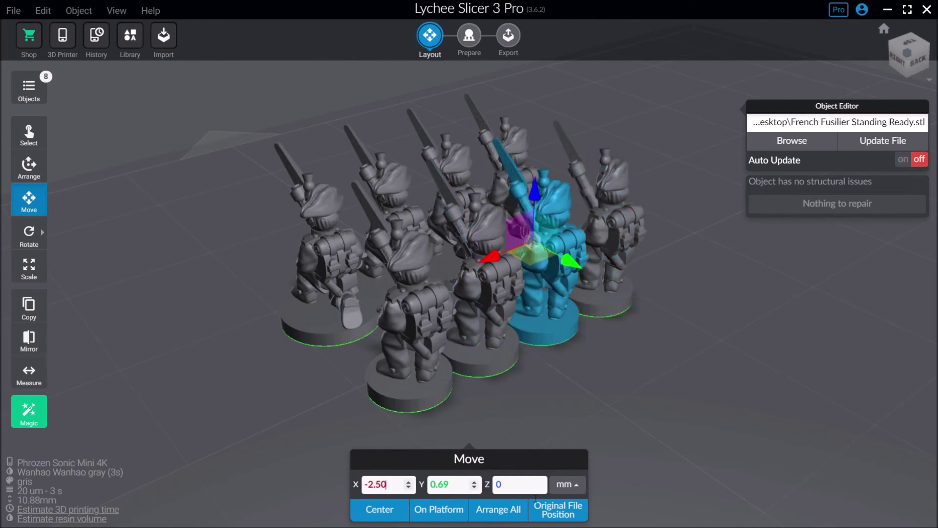
left_click(498, 509)
left_click_drag(534, 327, 642, 320)
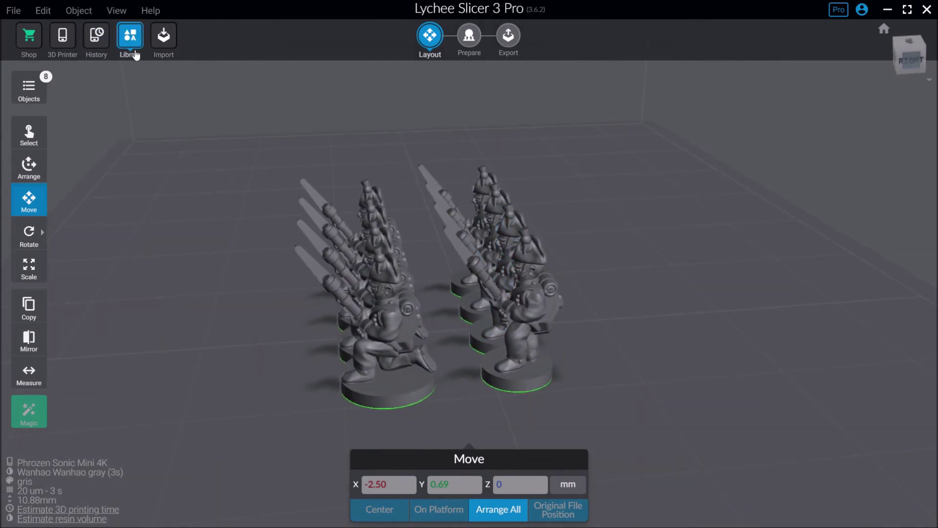
left_click(130, 36)
Step: Add a cube from the shape library and move it to Y -8.07
left_click(83, 91)
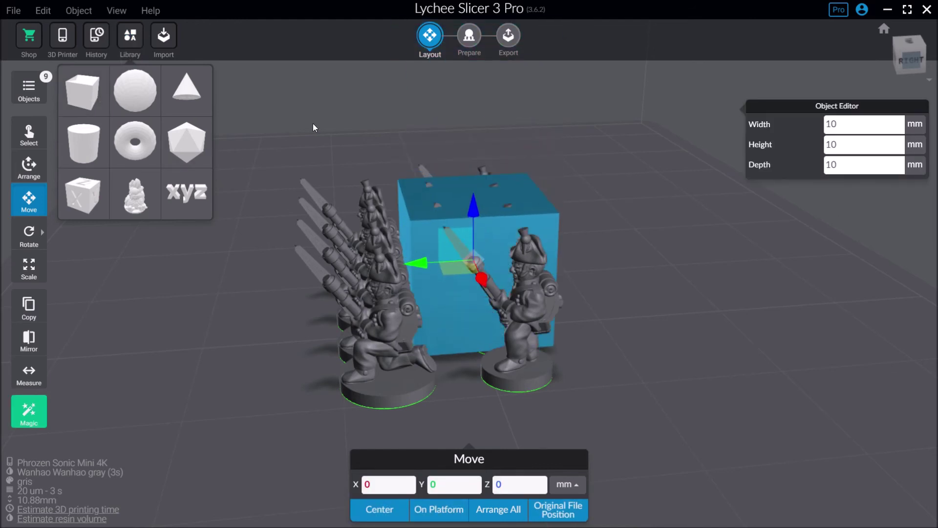
left_click(341, 178)
left_click(384, 293)
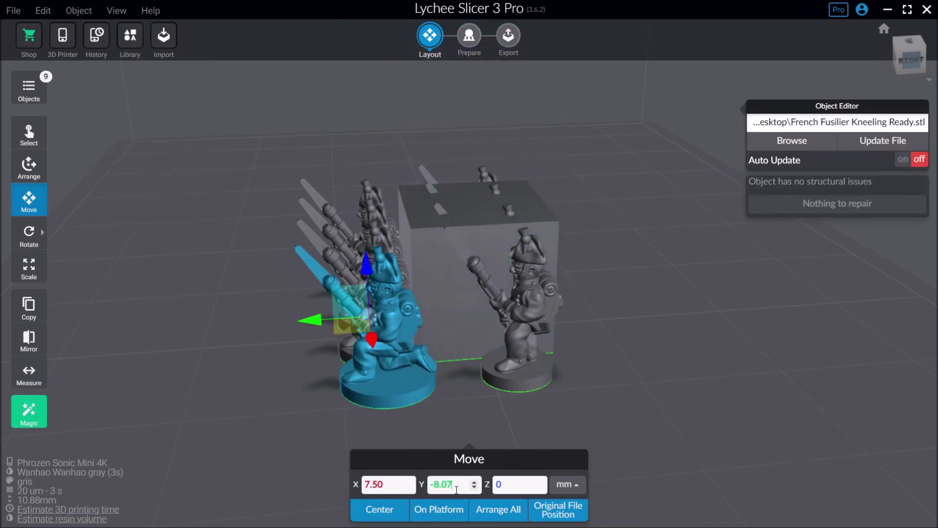
left_click(445, 300)
type("-8.07")
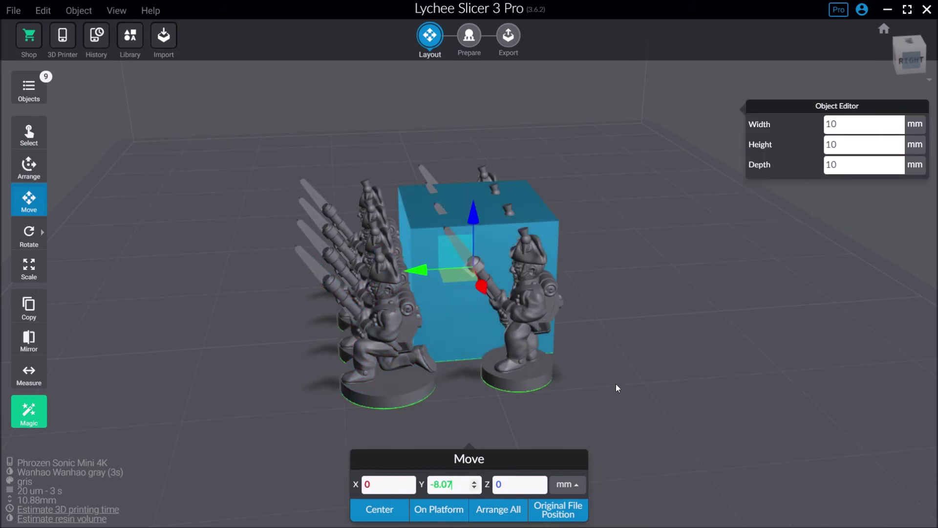
key("Return")
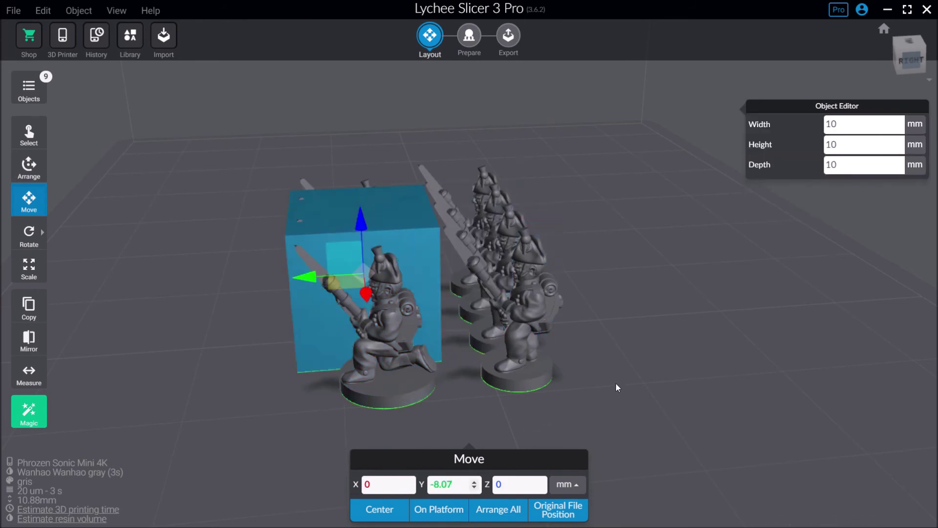
Step: Unlock the cube's proportional scaling and set its height to 1 mm
left_click(29, 268)
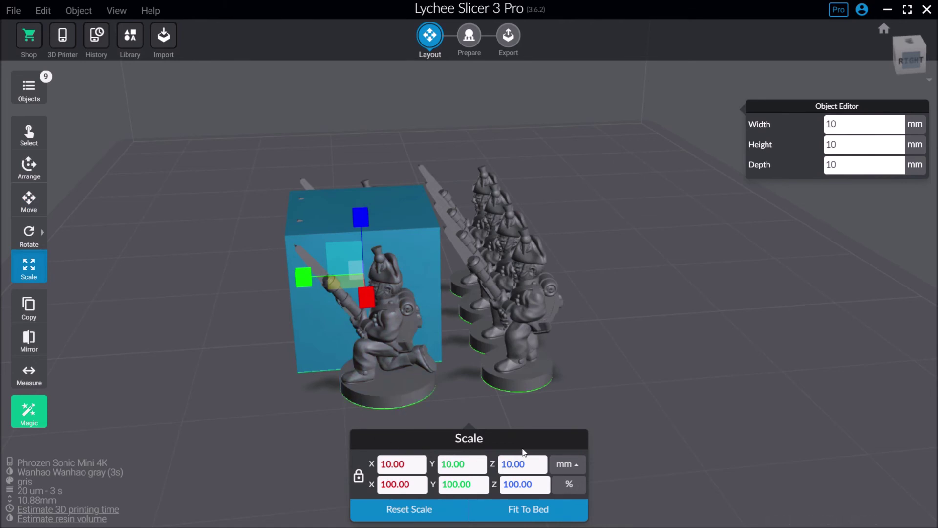
left_click(356, 479)
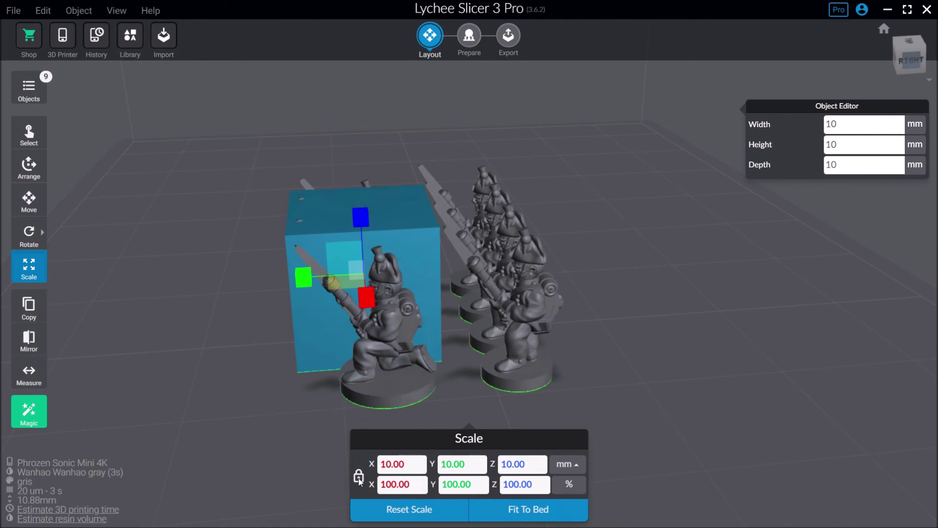
double_click(526, 464)
type("1")
key("Return")
right_click_drag(608, 370, 538, 440)
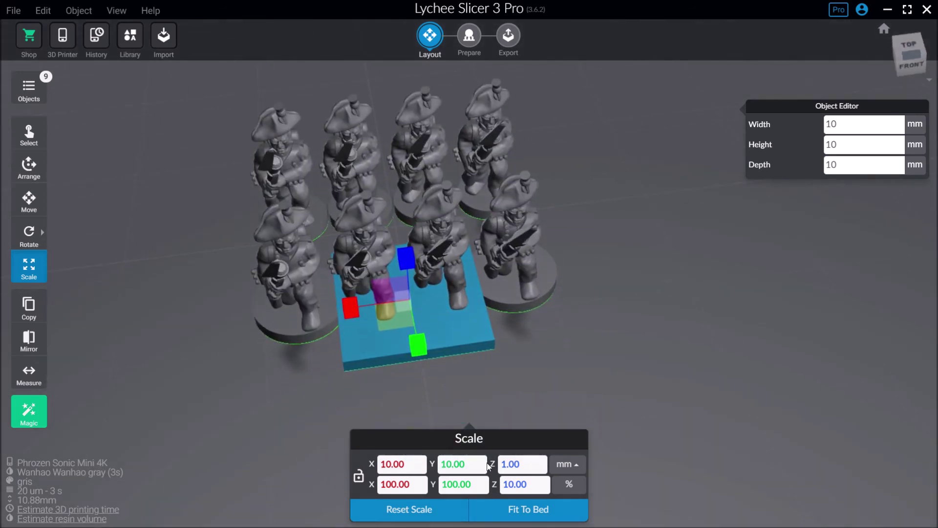
left_click_drag(542, 371, 488, 479)
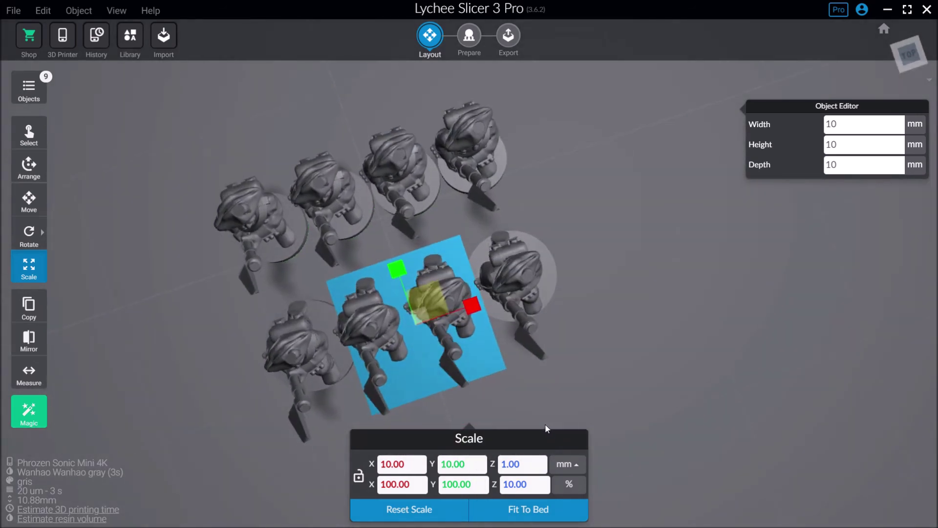
Step: Slide the strip under the row and set its Y depth to 8 mm
double_click(462, 470)
type("5")
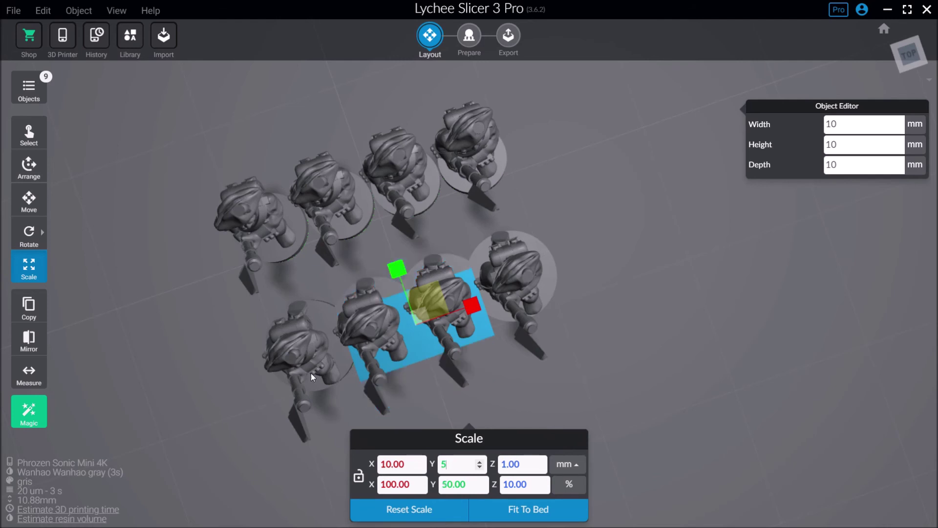
left_click(28, 200)
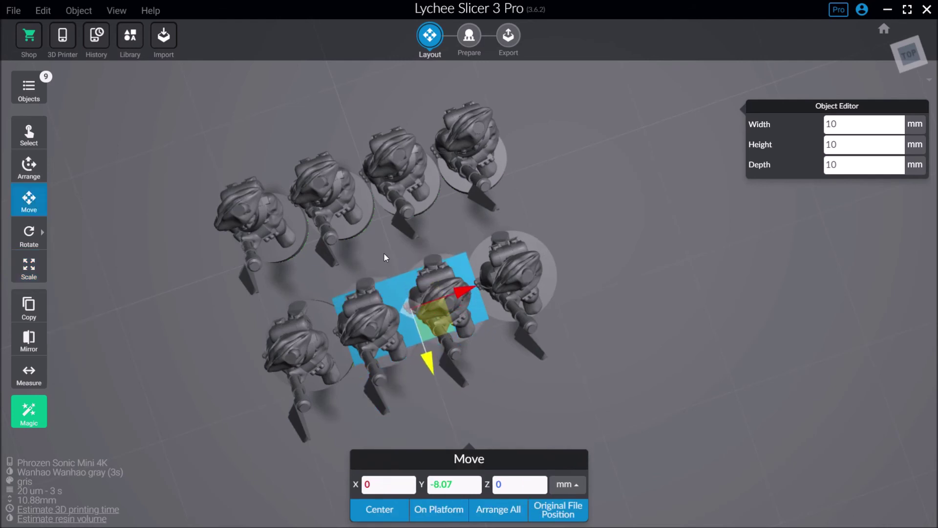
left_click_drag(384, 253, 384, 254)
left_click(29, 266)
left_click(456, 464)
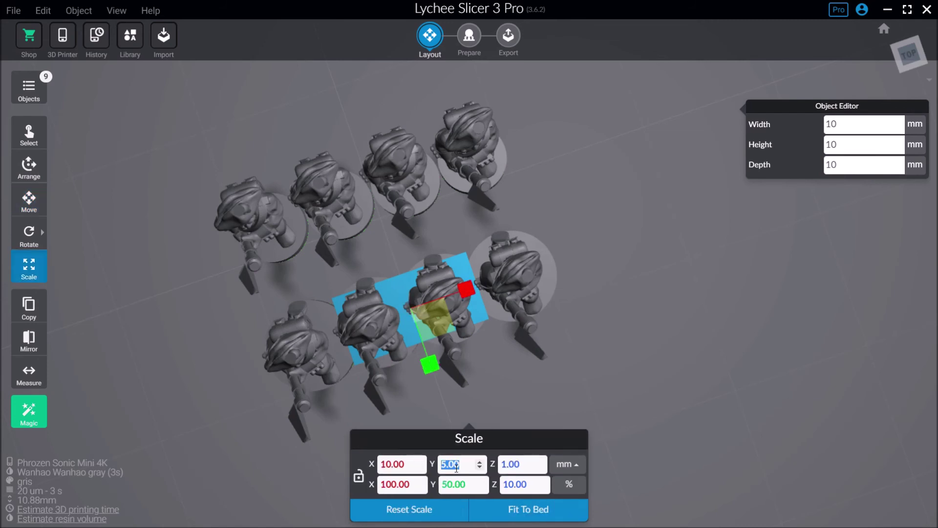
type("8")
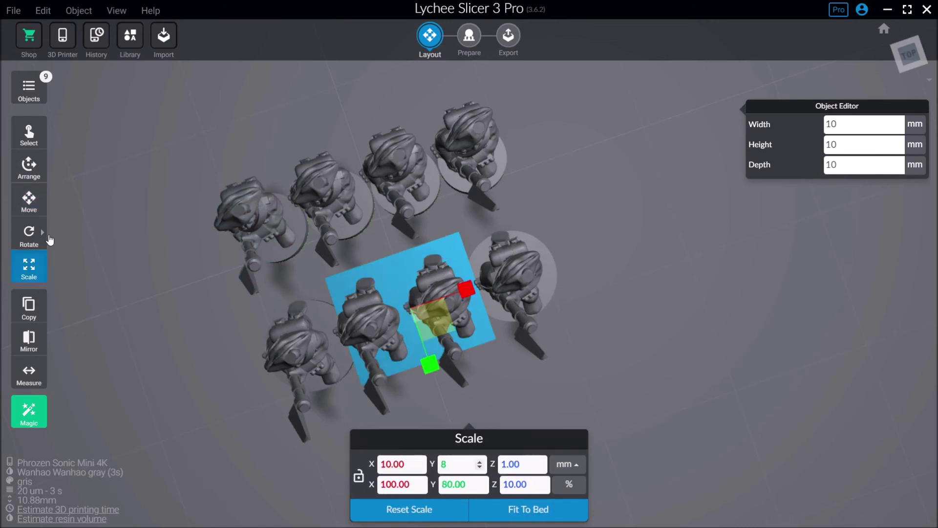
mouse_move(44, 235)
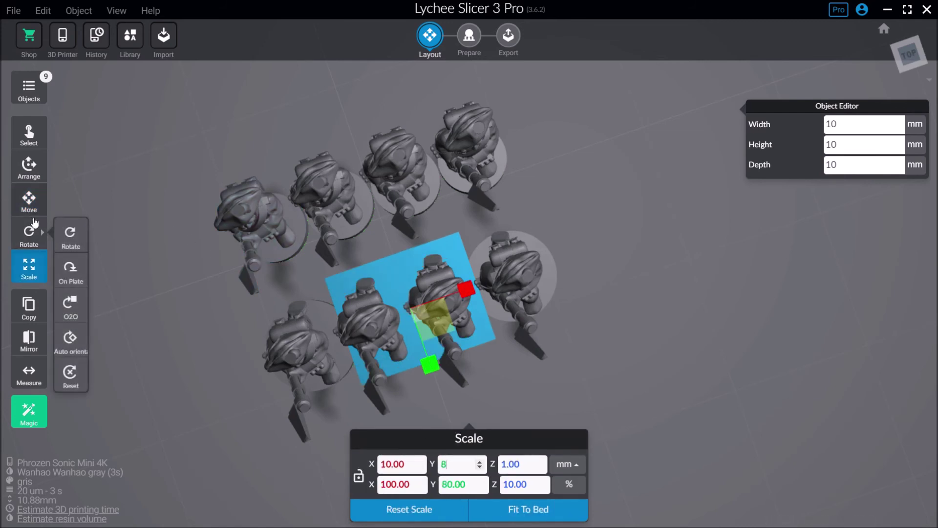
Step: Widen the strip along X, first to 15 mm and then to 20 mm
left_click(400, 464)
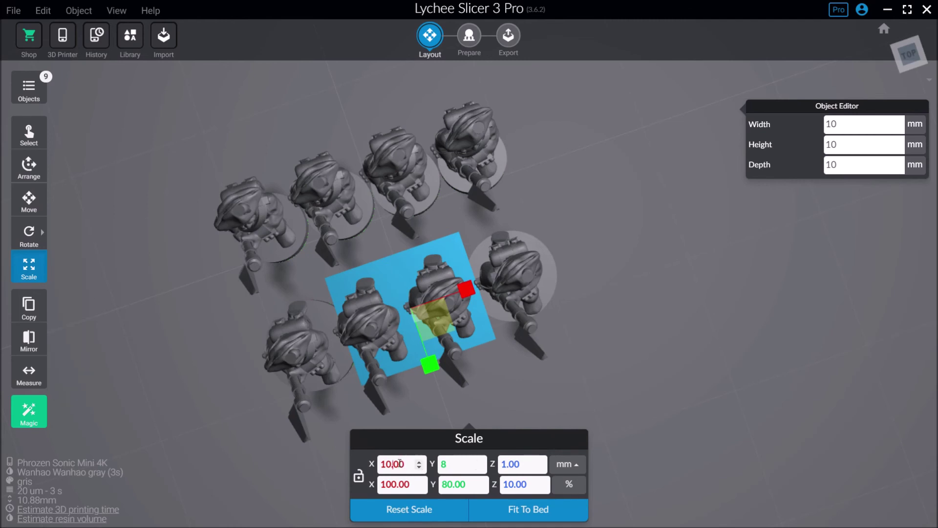
key("ctrl+a")
type("15")
key("Return")
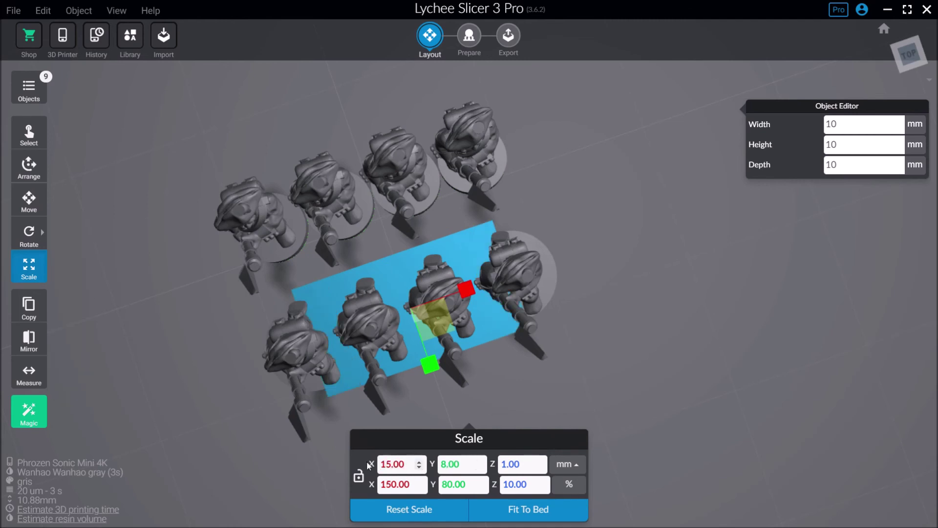
left_click(391, 463)
key("ctrl+a")
type("20")
key("Return")
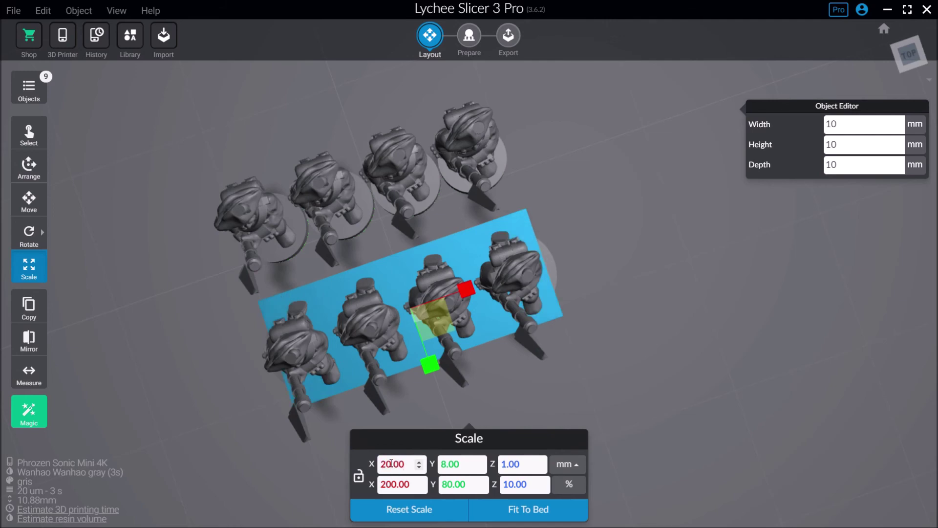
left_click(619, 338)
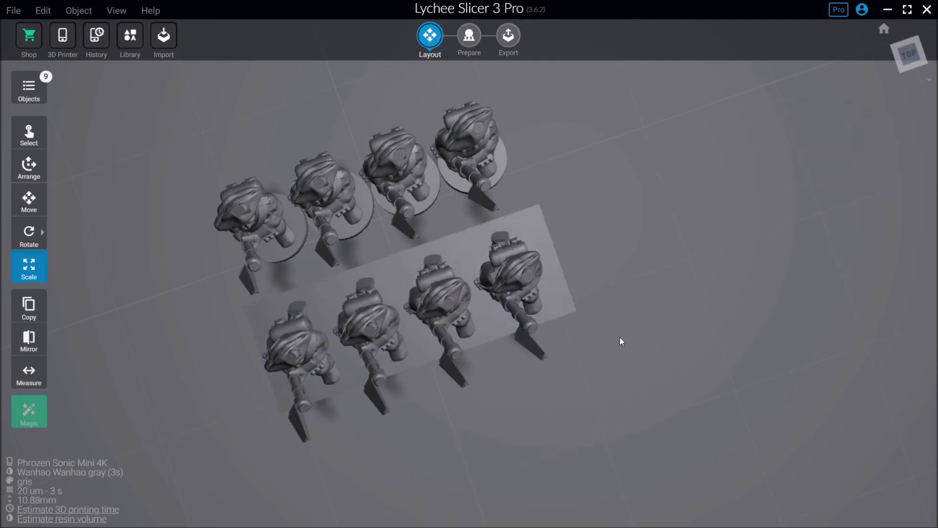
left_click_drag(619, 338, 358, 277)
Step: Duplicate the strip base with Ctrl+D and slide the copy under the other row
left_click(421, 318)
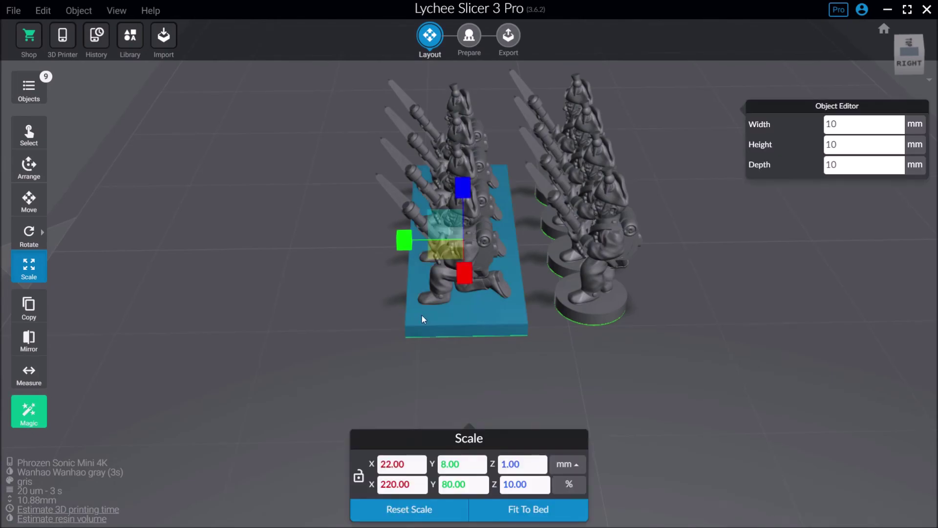
key("ctrl+d")
left_click(655, 379)
left_click(555, 308)
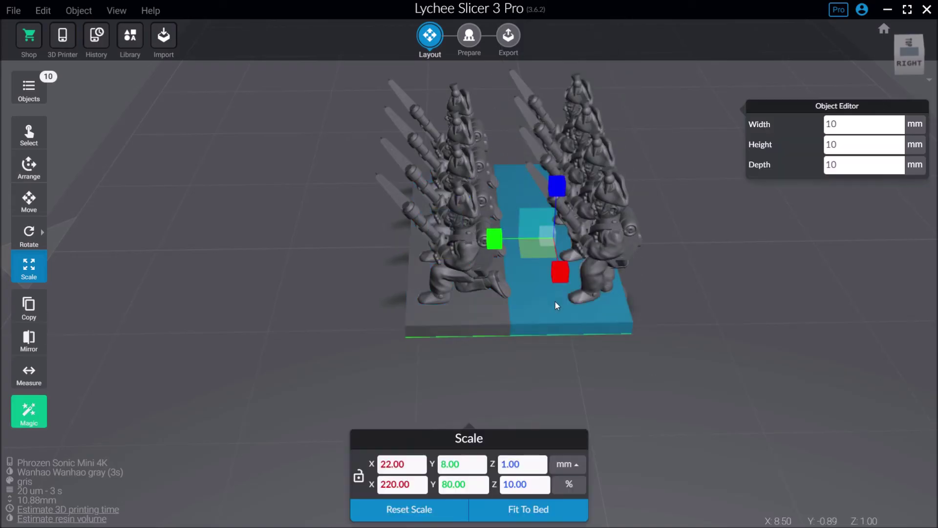
key("m")
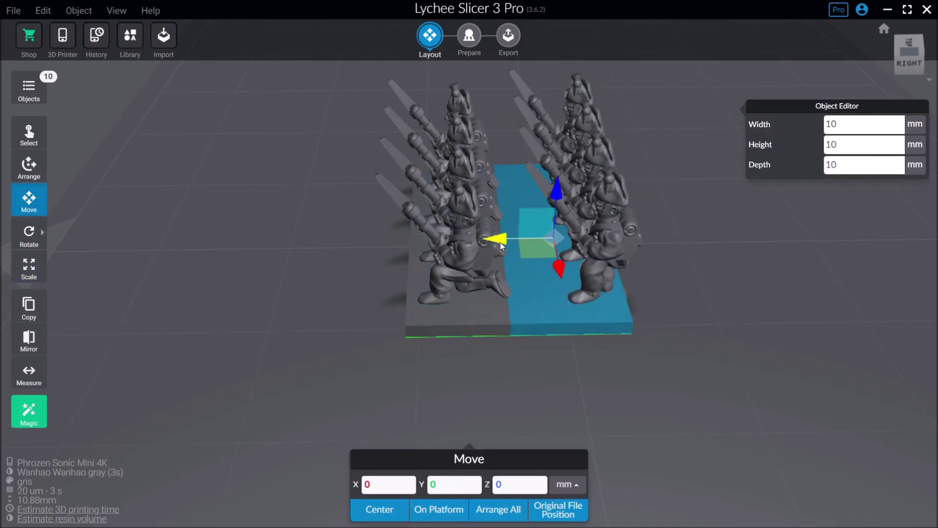
left_click_drag(498, 240, 530, 239)
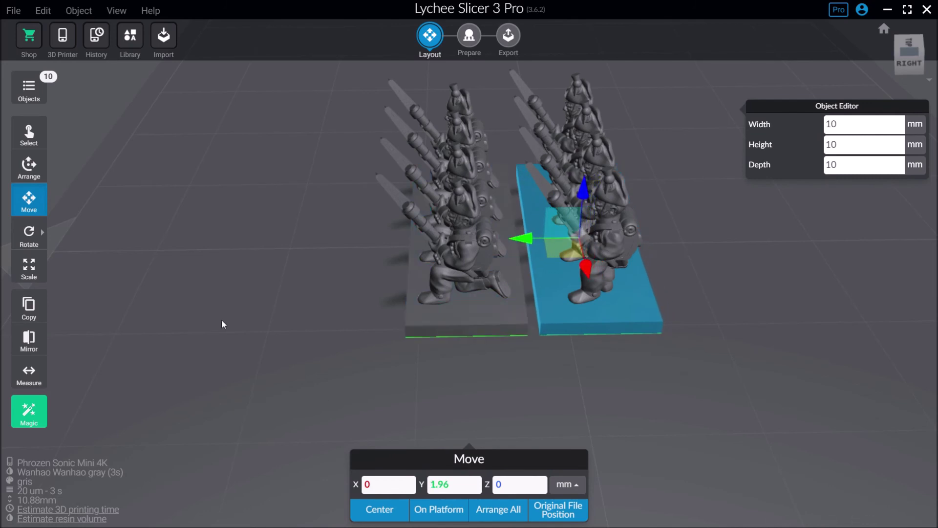
Step: Set the duplicate strip's Y depth to 6 mm and nudge it to Y 1.59
mouse_move(47, 235)
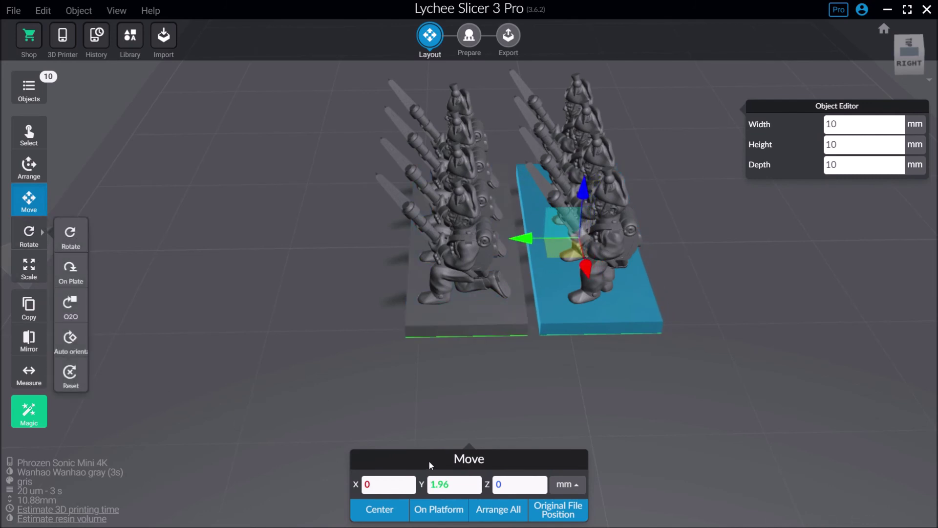
left_click(29, 267)
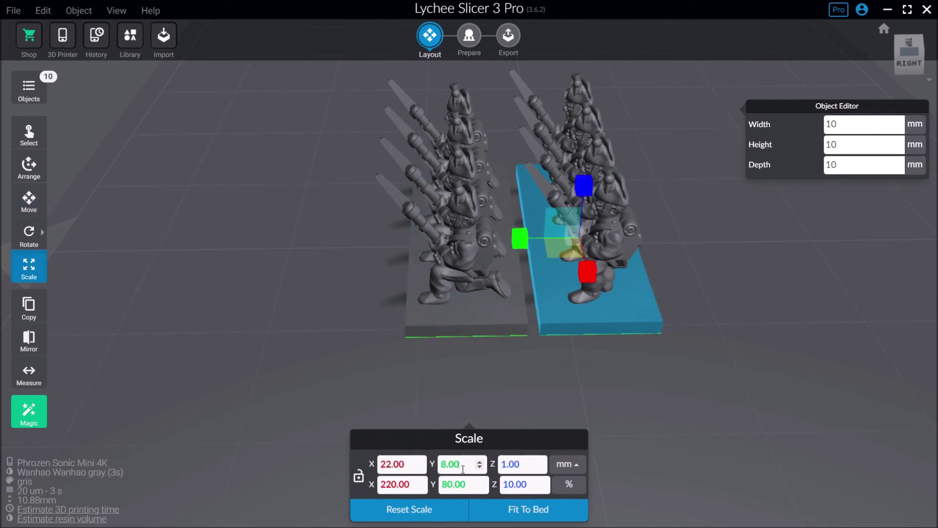
double_click(462, 467)
type("6")
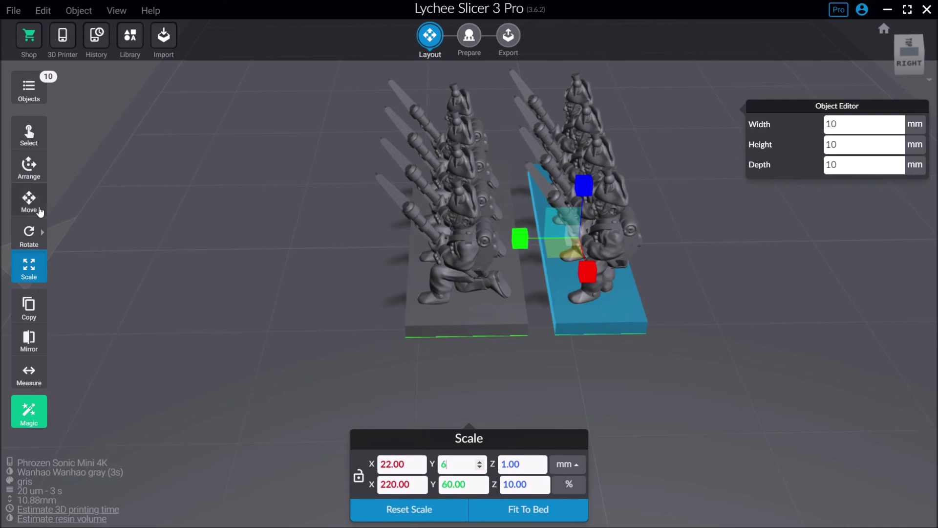
left_click(29, 199)
right_click_drag(736, 241, 442, 225)
left_click_drag(442, 225, 434, 225)
left_click_drag(537, 318, 708, 314)
Step: Delete the front row and its strip, then export the back-rank strip as an STL
left_click_drag(397, 331, 289, 272)
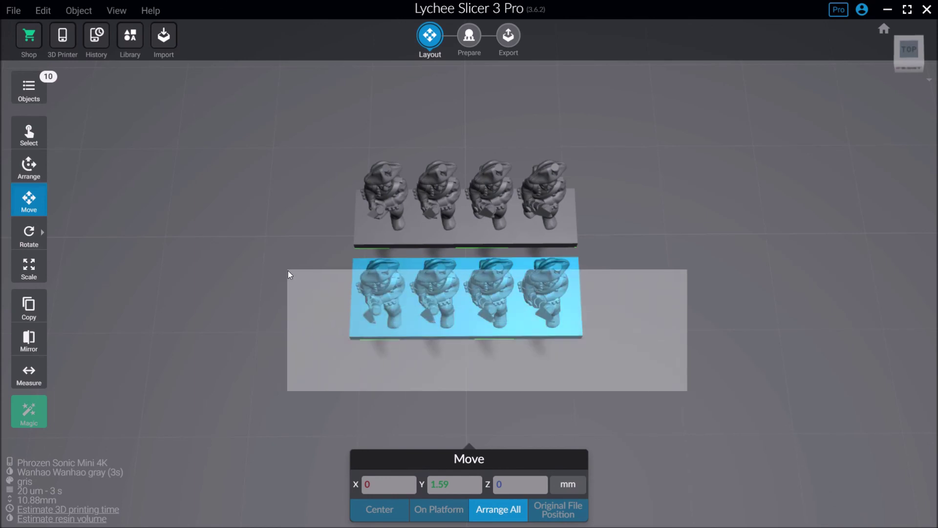
key("Delete")
key("Delete")
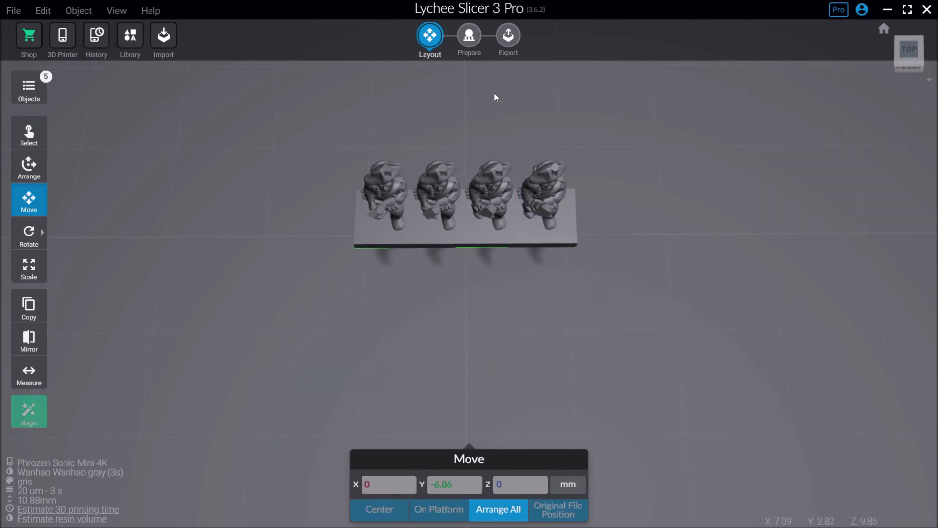
left_click(508, 35)
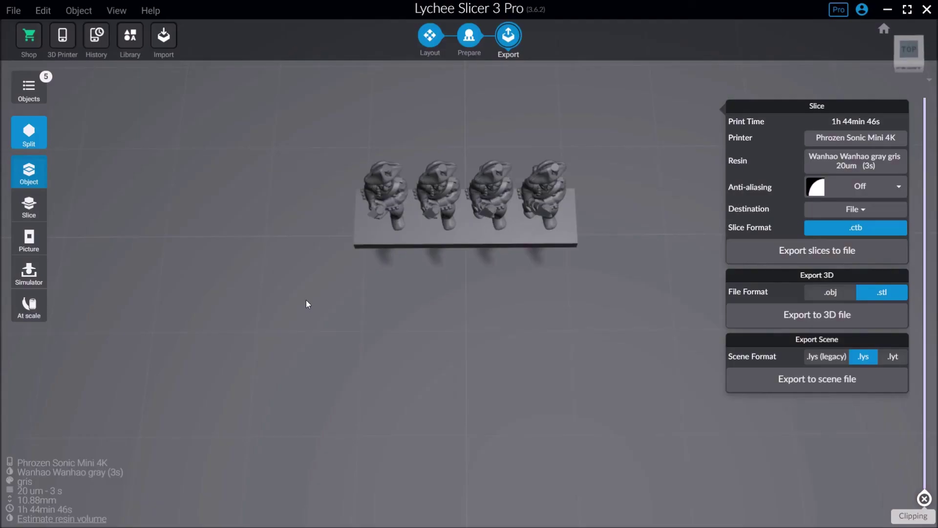
right_click_drag(308, 304, 585, 188)
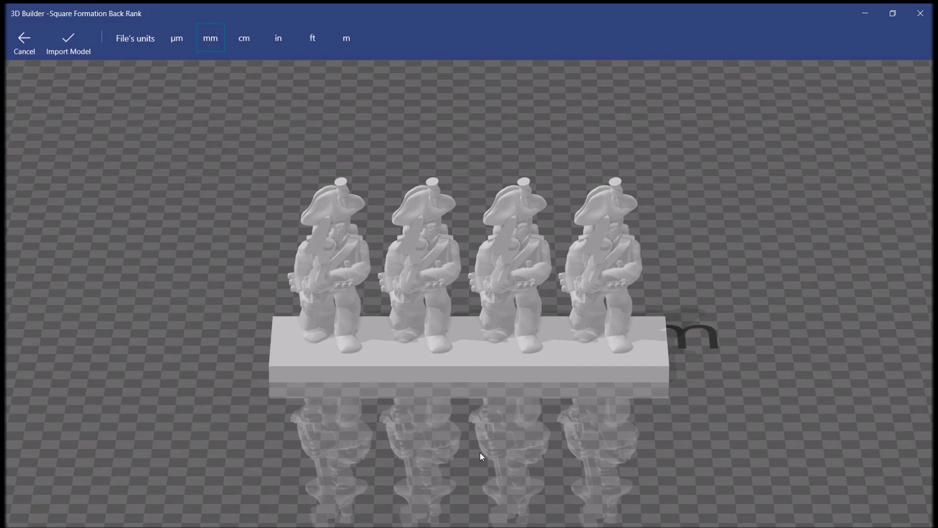
right_click_drag(480, 452, 397, 393)
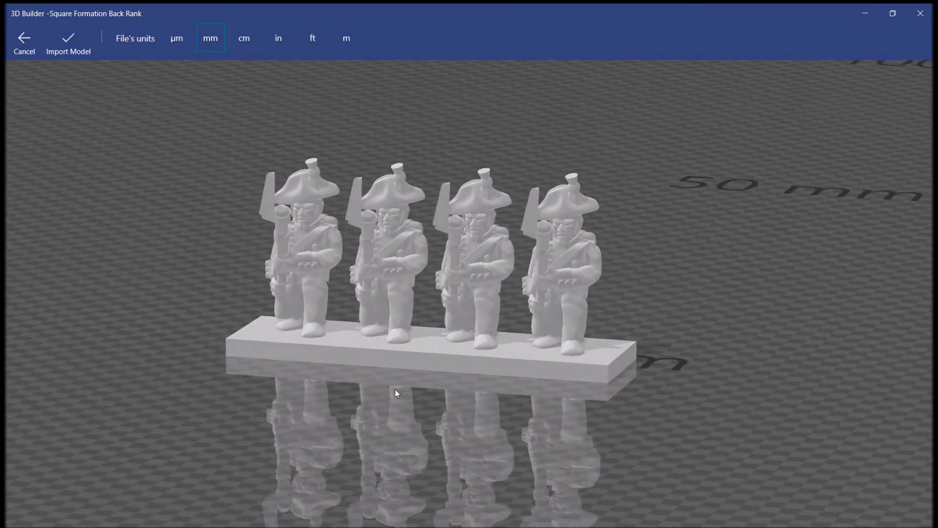
Step: Import Square Formation Back Rank in mm and orbit around the four-figure strip
left_click(72, 51)
right_click_drag(150, 299, 525, 241)
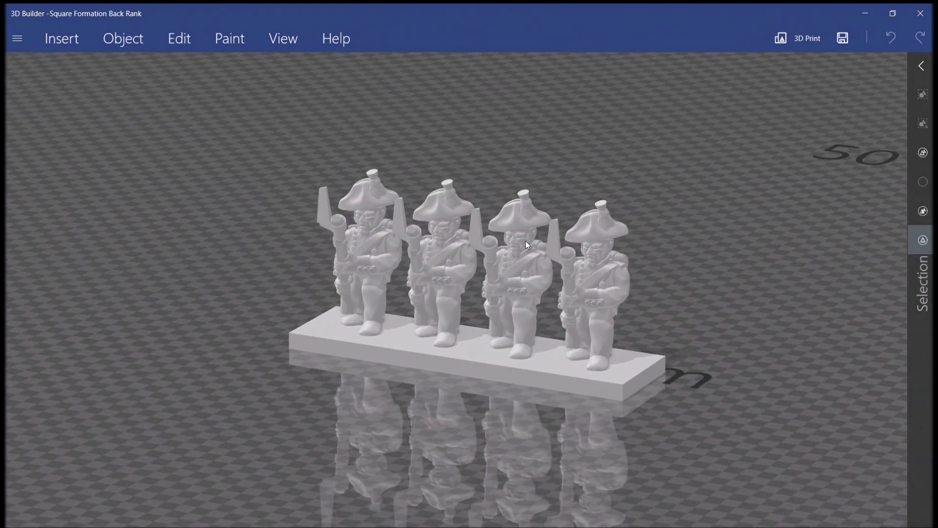